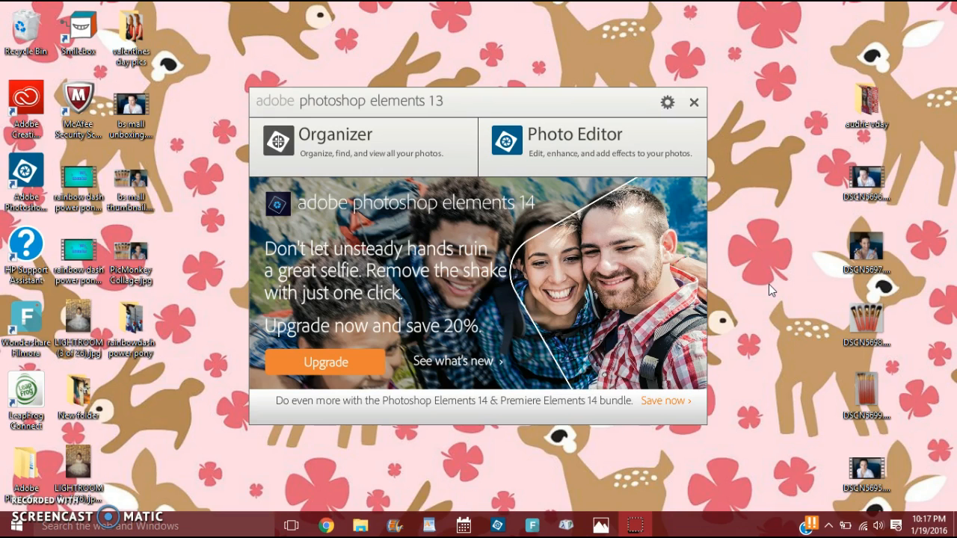
Compare the finished golden bokeh portrait with the original LIGHTROOM (3 of 26).jpg in the Photos viewer.
{"action": "left_click", "coordinate": [601, 526]}
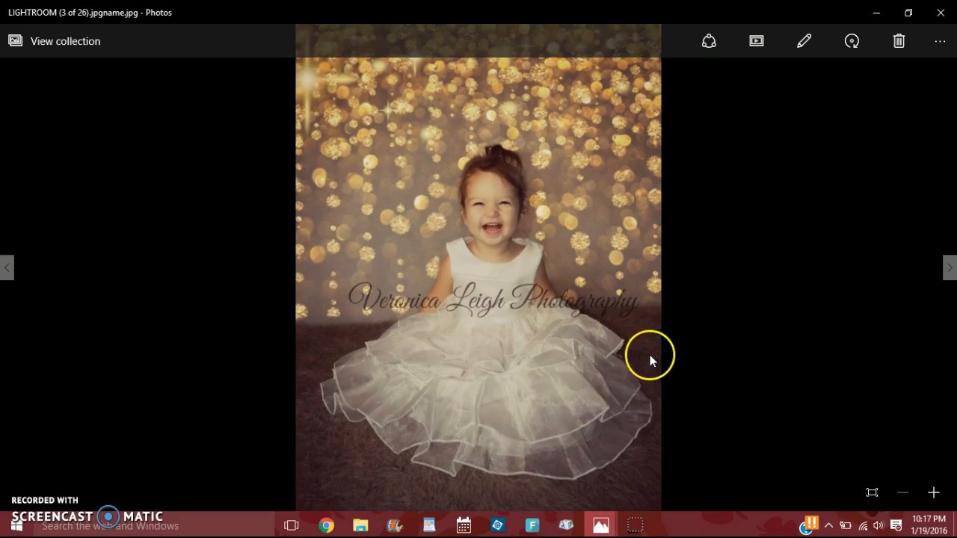
{"action": "mouse_move", "coordinate": [590, 508]}
{"action": "left_click", "coordinate": [558, 476]}
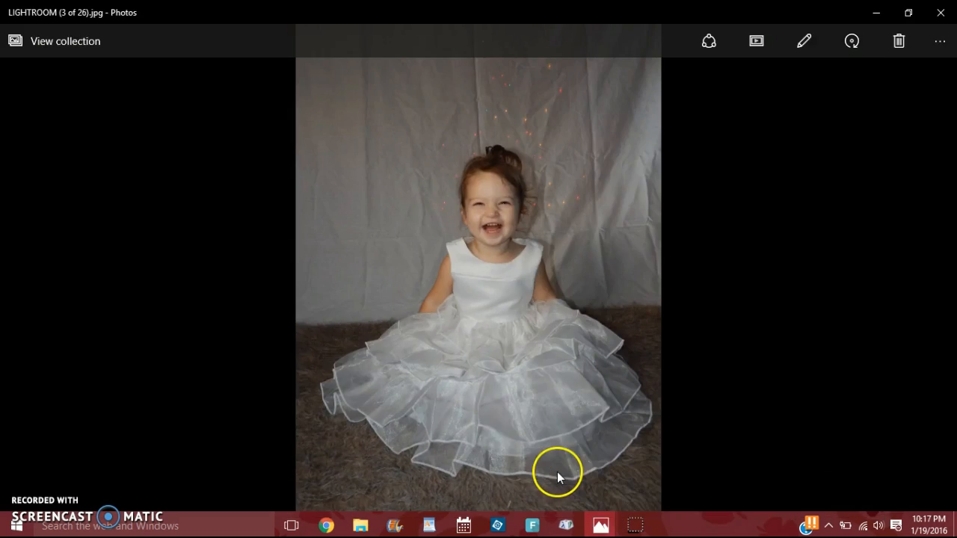
{"action": "left_click", "coordinate": [696, 131]}
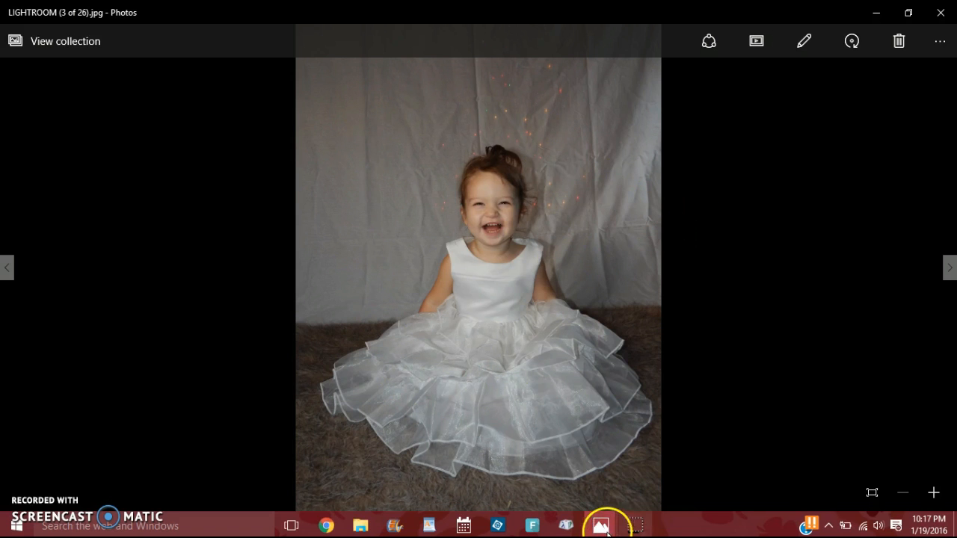
{"action": "mouse_move", "coordinate": [603, 523]}
{"action": "left_click", "coordinate": [646, 477]}
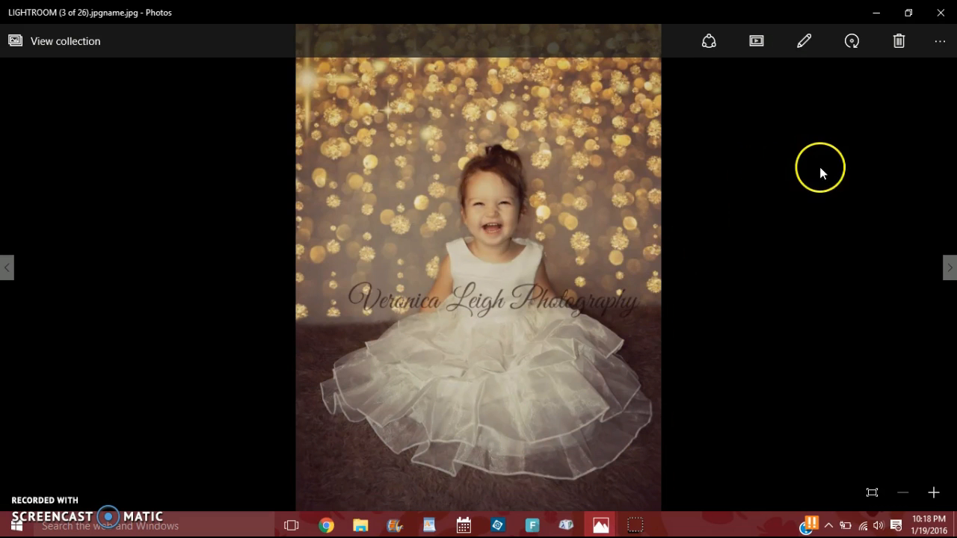
Close both photo viewer windows and open the Photo Editor of Photoshop Elements 13.
{"action": "left_click", "coordinate": [941, 12]}
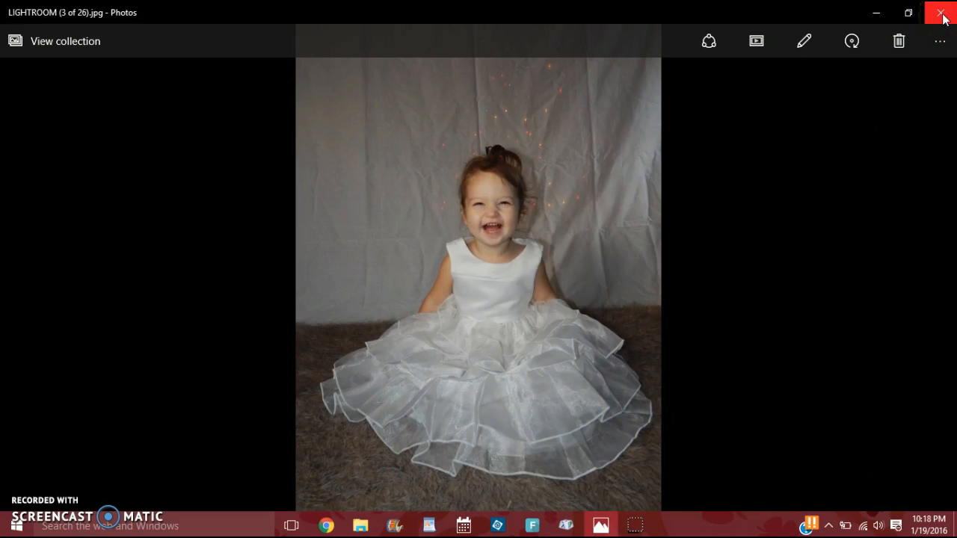
{"action": "left_click", "coordinate": [940, 12]}
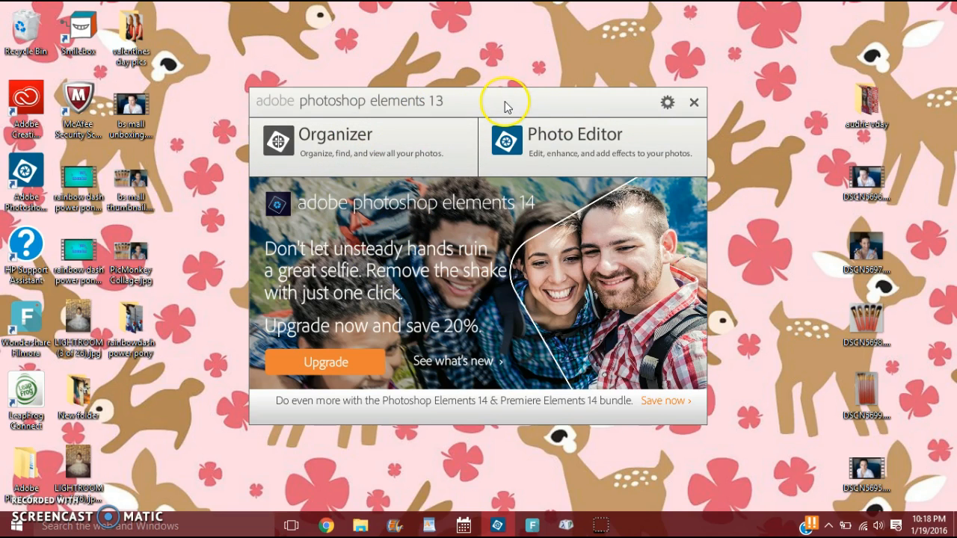
{"action": "left_click", "coordinate": [557, 145]}
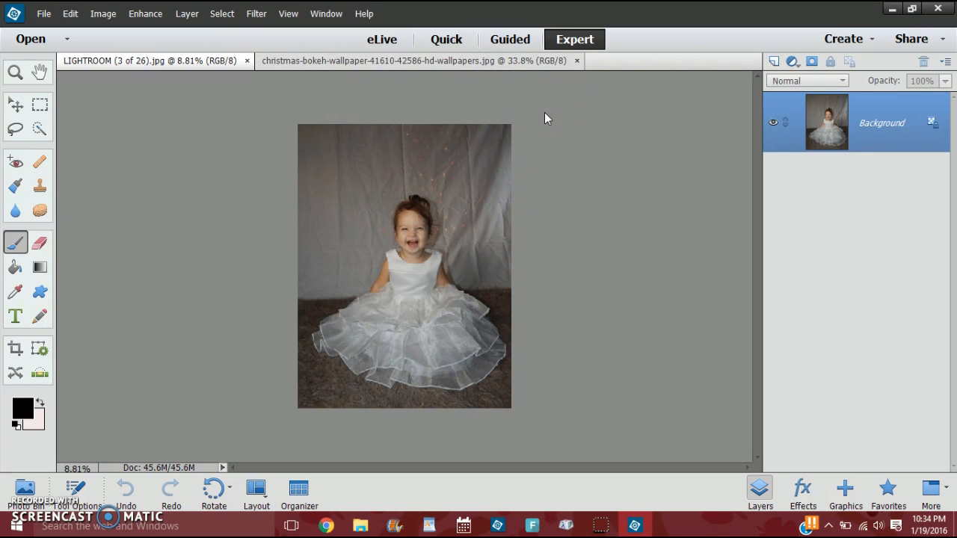
View the christmas-bokeh wallpaper image and examine the wrinkled backdrop around the girl in the portrait.
{"action": "left_click", "coordinate": [496, 59]}
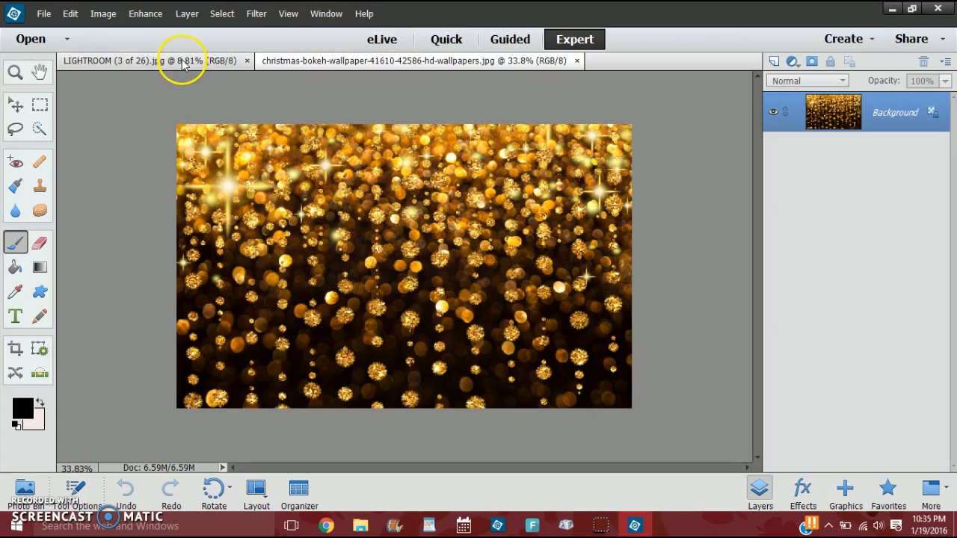
{"action": "left_click", "coordinate": [233, 59]}
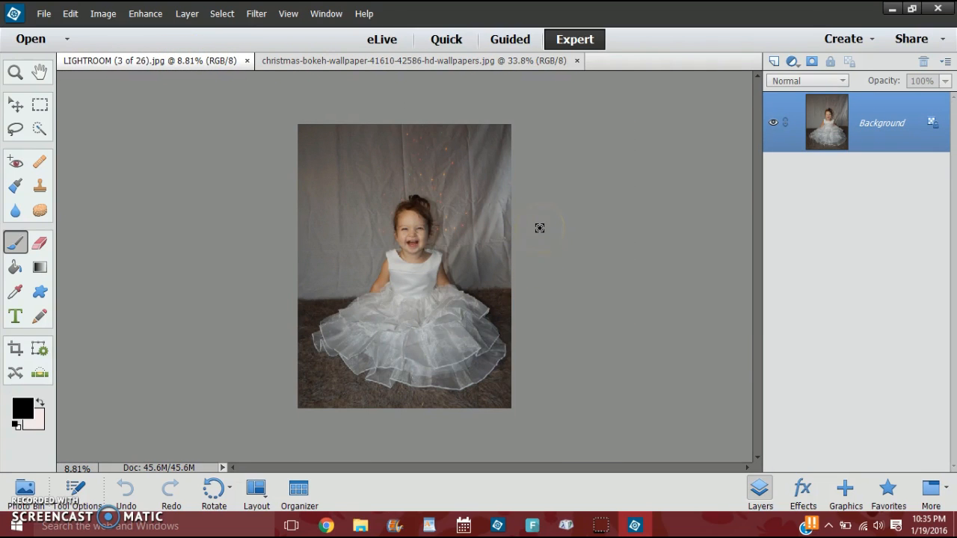
{"action": "key", "text": "ctrl+equal"}
{"action": "key", "text": "ctrl+equal"}
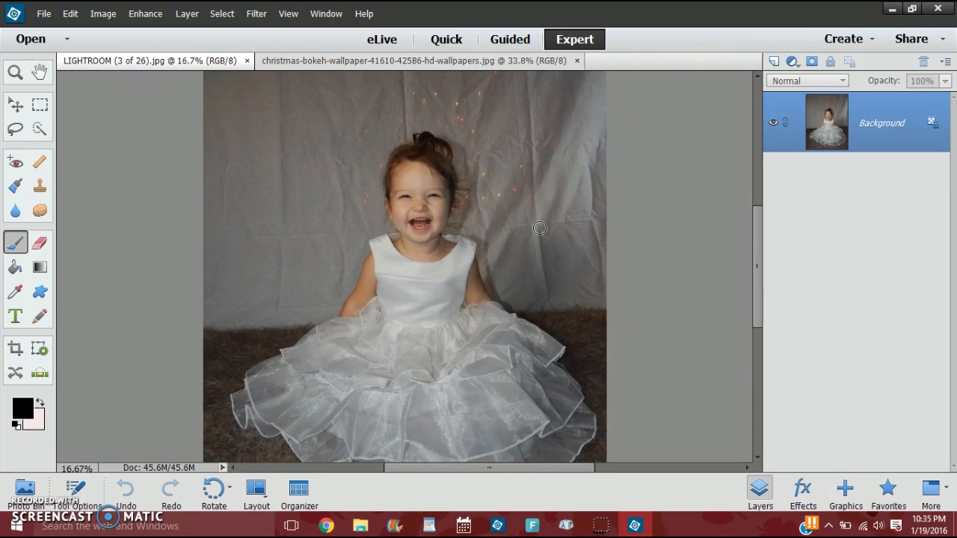
{"action": "scroll", "coordinate": [561, 213], "scroll_direction": "up", "scroll_amount": 3}
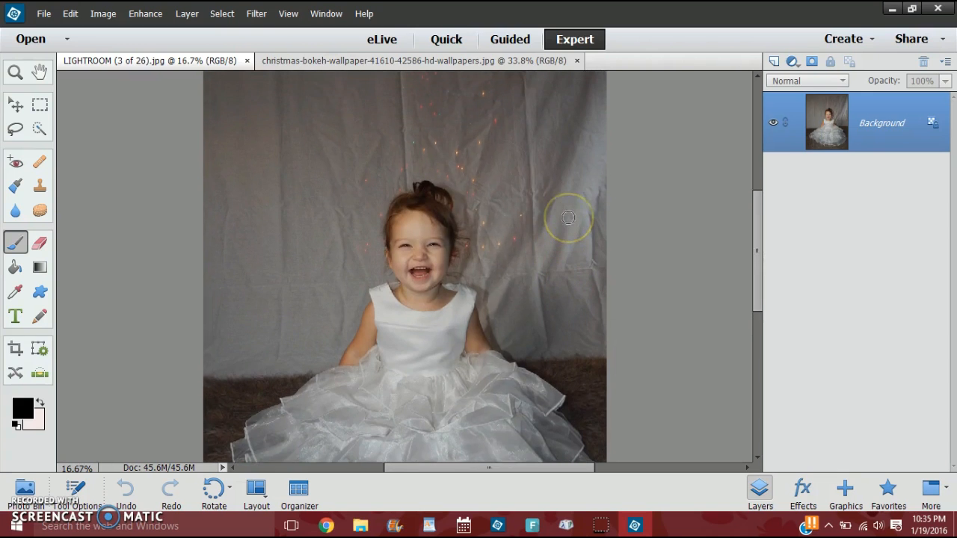
{"action": "scroll", "coordinate": [568, 218], "scroll_direction": "down", "scroll_amount": 1}
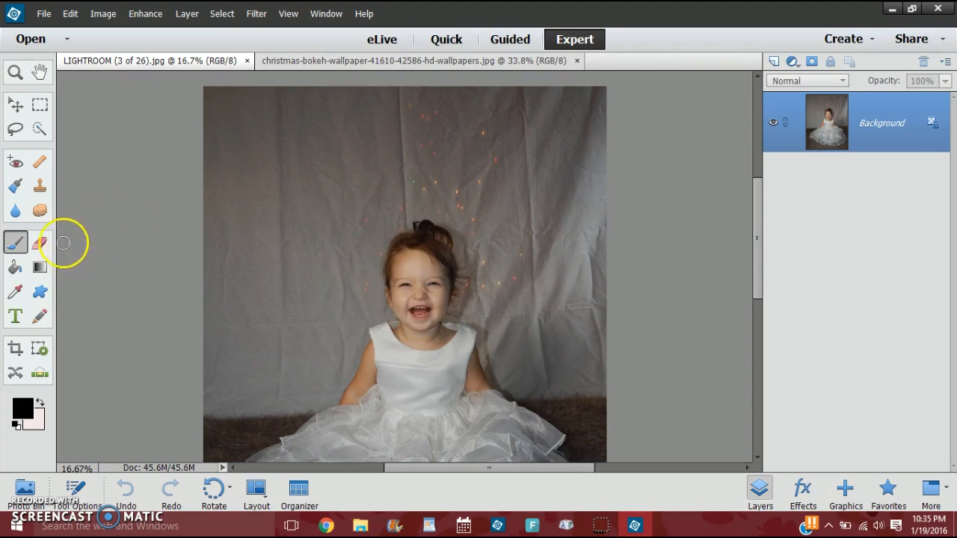
Try to smooth the backdrop wrinkles left of the girl with the 175 px Spot Healing Brush in Proximity Match, and undo it.
{"action": "left_click", "coordinate": [39, 163]}
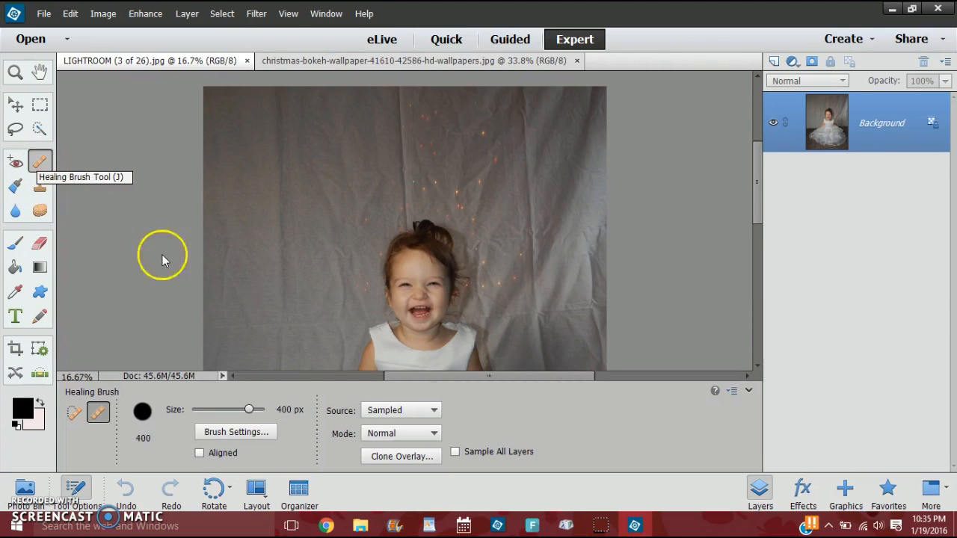
{"action": "left_click", "coordinate": [75, 412]}
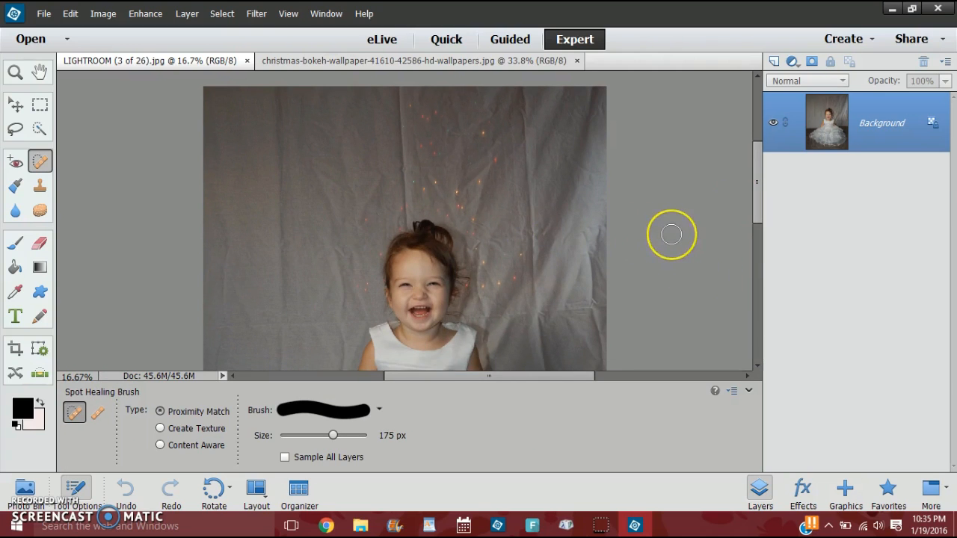
{"action": "key", "text": "ctrl+minus"}
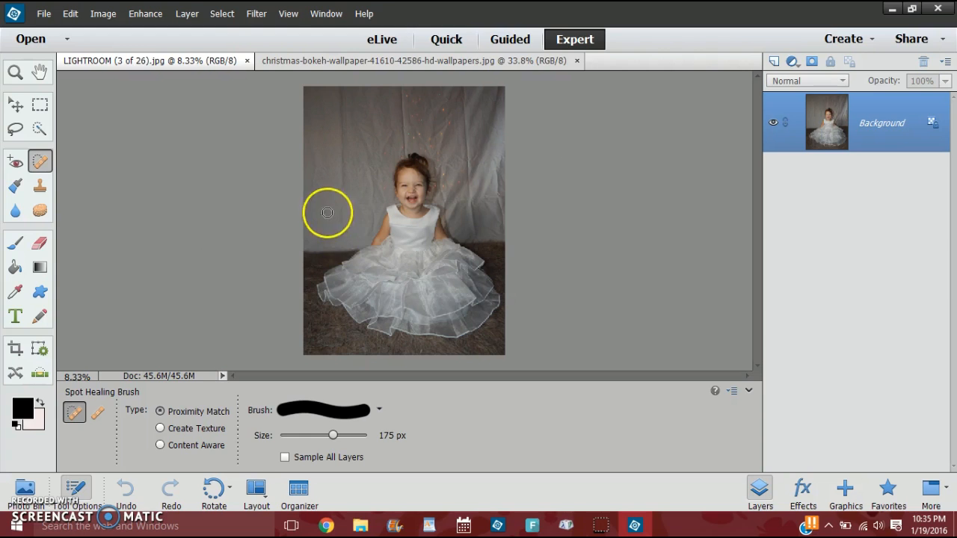
{"action": "mouse_move", "coordinate": [335, 128]}
{"action": "left_mouse_down"}
{"action": "mouse_move", "coordinate": [341, 176]}
{"action": "mouse_move", "coordinate": [342, 121]}
{"action": "mouse_move", "coordinate": [346, 186]}
{"action": "left_mouse_up"}
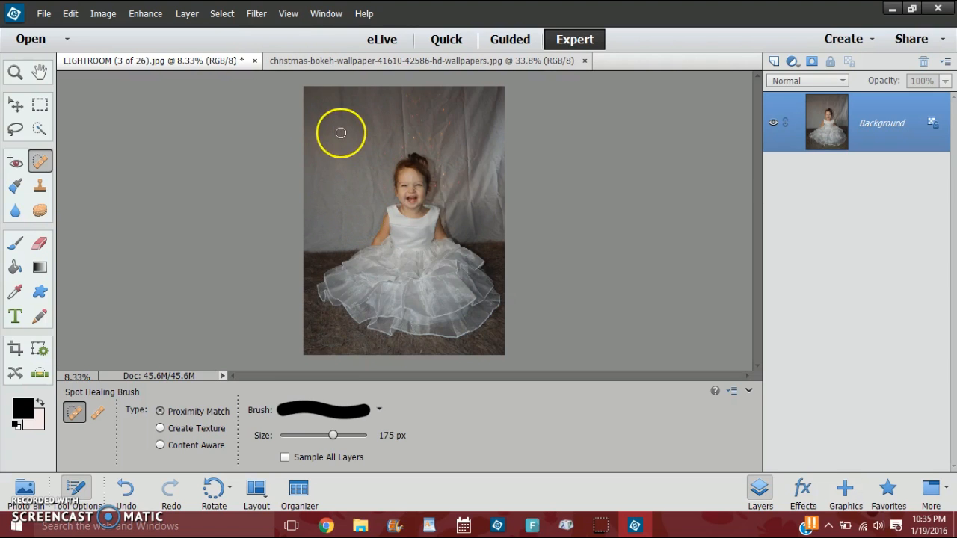
{"action": "left_click_drag", "start_coordinate": [386, 154], "coordinate": [366, 211]}
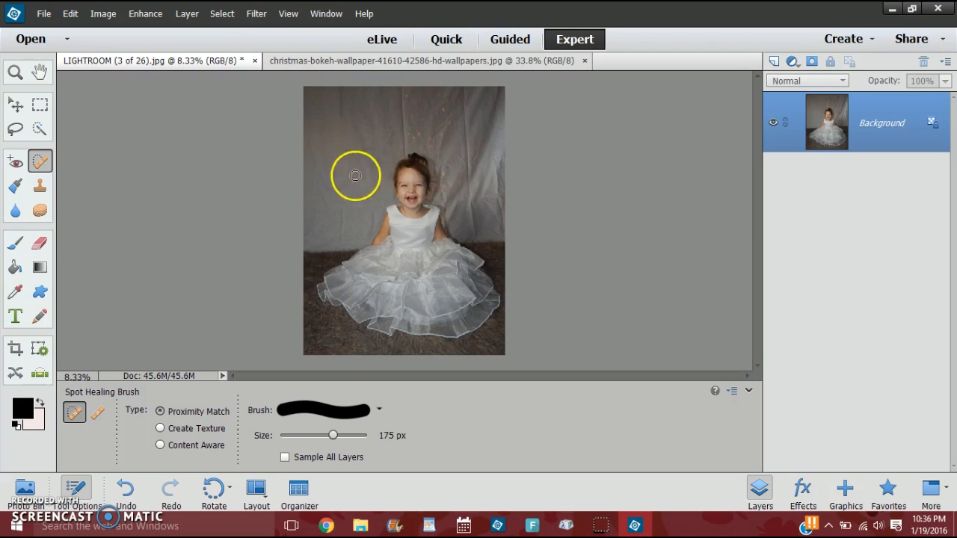
{"action": "key", "text": "ctrl+z"}
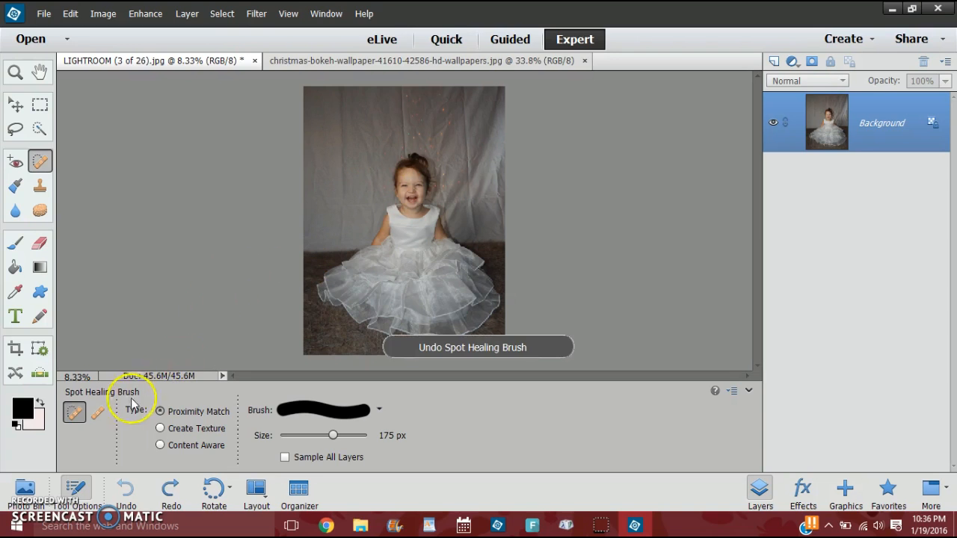
Switch to the Healing Brush, keep its mode at Normal and set the brush size to 330 px.
{"action": "left_click", "coordinate": [98, 412]}
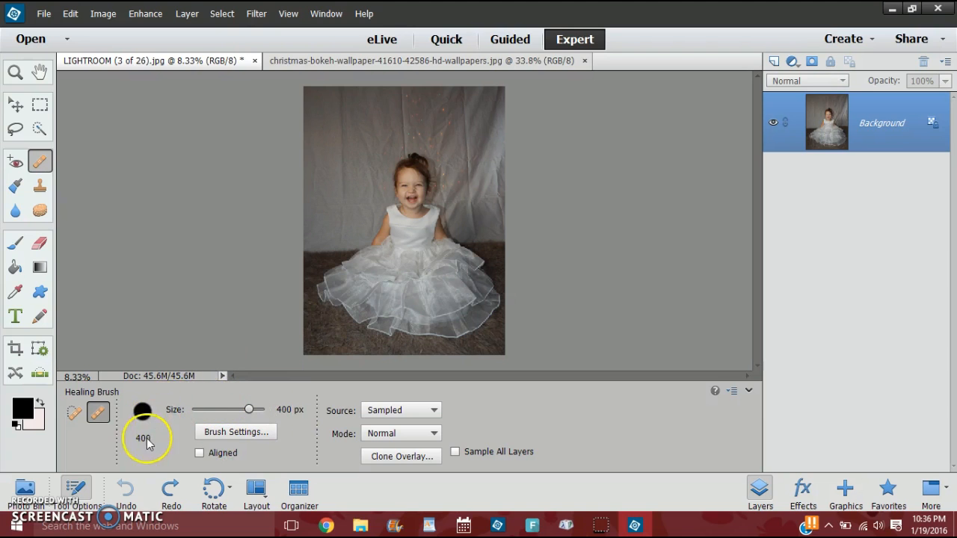
{"action": "left_click", "coordinate": [410, 435]}
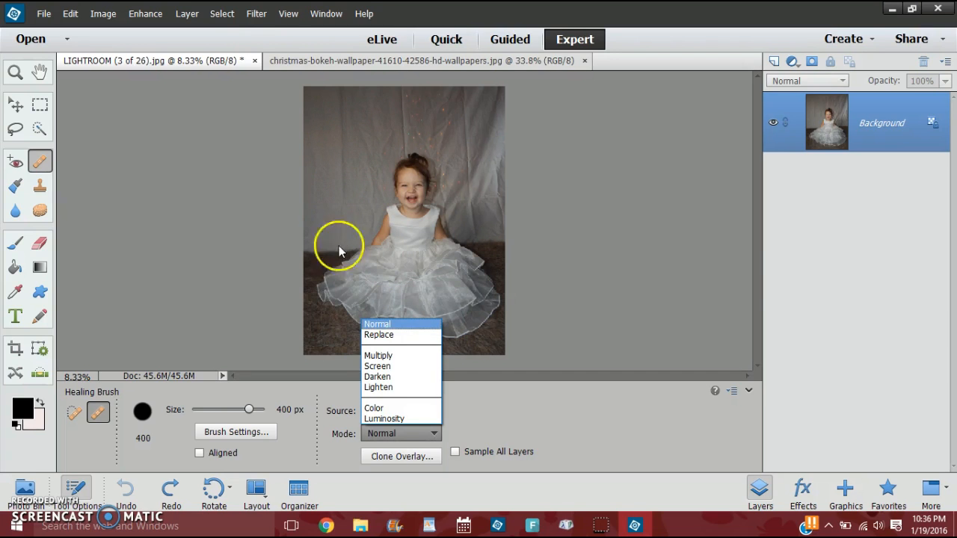
{"action": "left_click", "coordinate": [388, 323]}
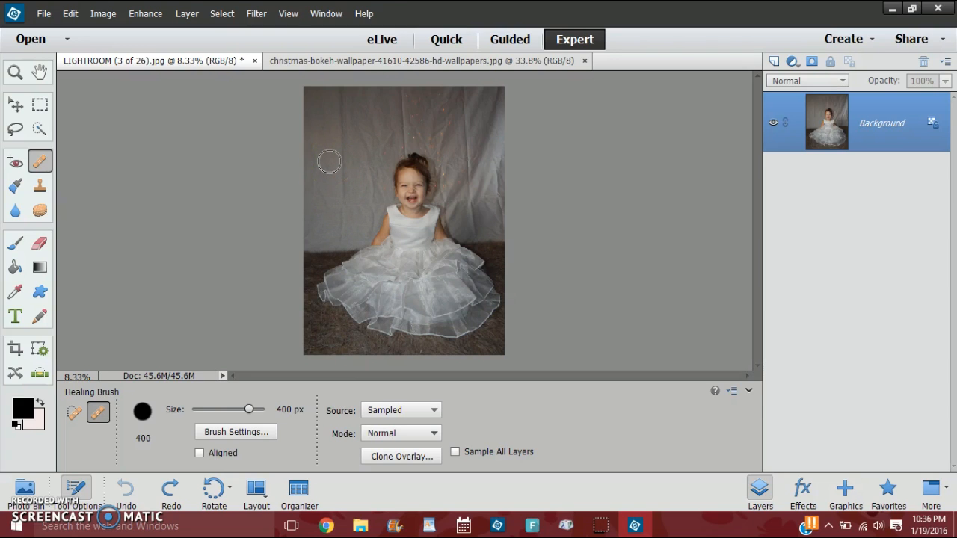
{"action": "left_click_drag", "start_coordinate": [249, 410], "coordinate": [231, 411]}
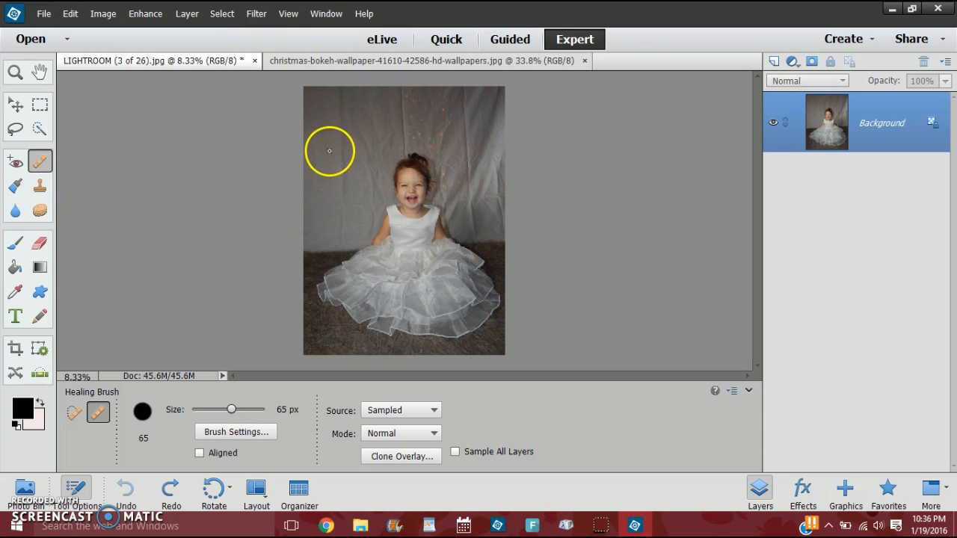
{"action": "left_click_drag", "start_coordinate": [232, 417], "coordinate": [241, 411]}
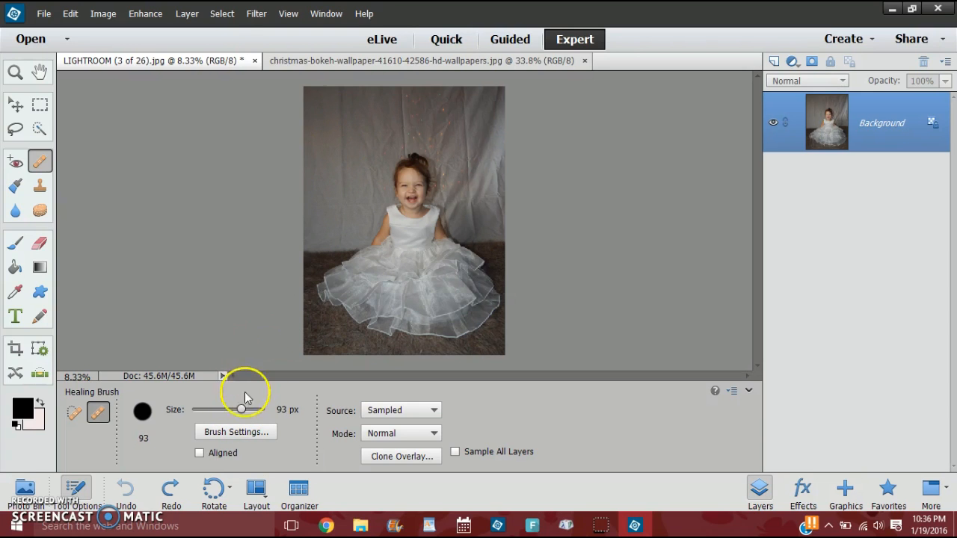
{"action": "left_click_drag", "start_coordinate": [242, 411], "coordinate": [252, 406]}
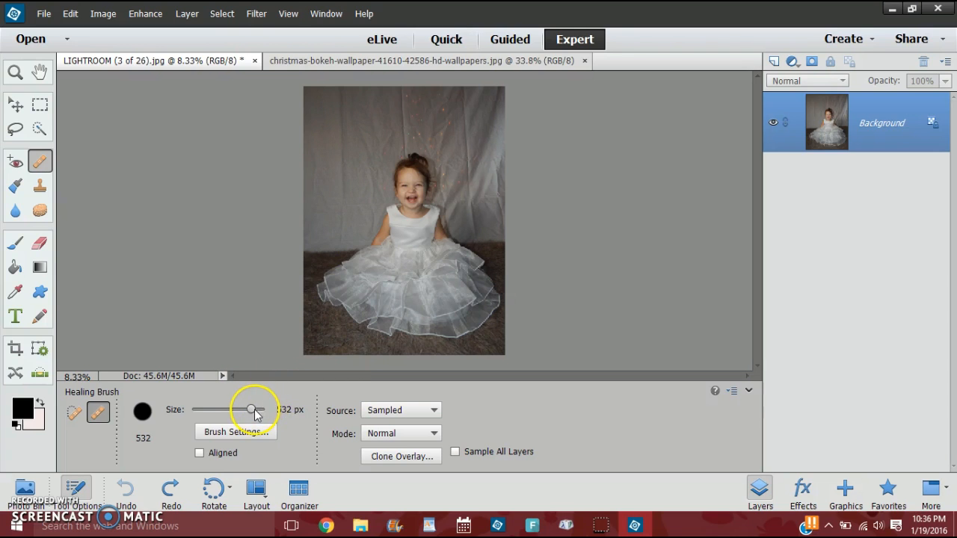
{"action": "left_click_drag", "start_coordinate": [255, 415], "coordinate": [251, 417]}
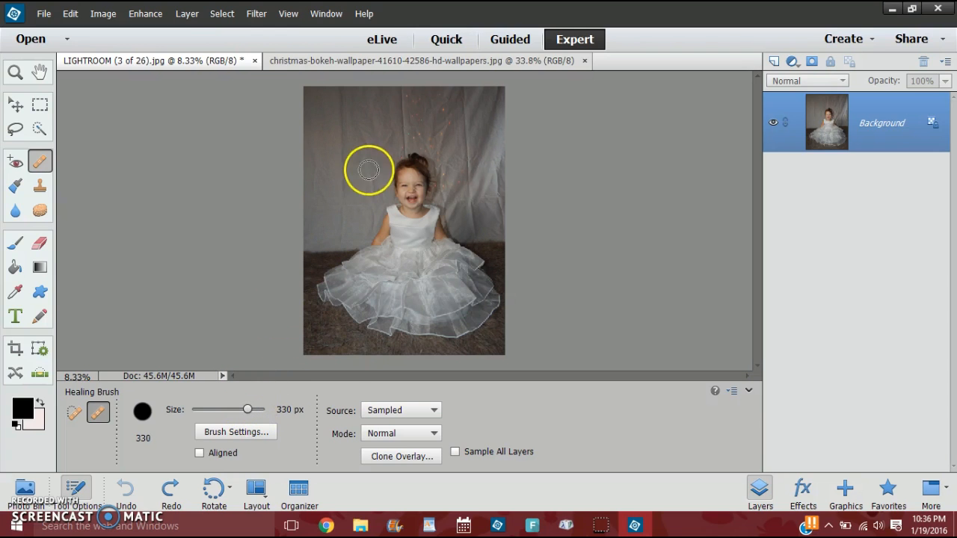
Heal the vertical crease in the backdrop left of the girl by painting over it with the Healing Brush.
{"action": "key", "text": "ctrl+equal"}
{"action": "key", "text": "ctrl+equal"}
{"action": "key", "text": "ctrl+equal"}
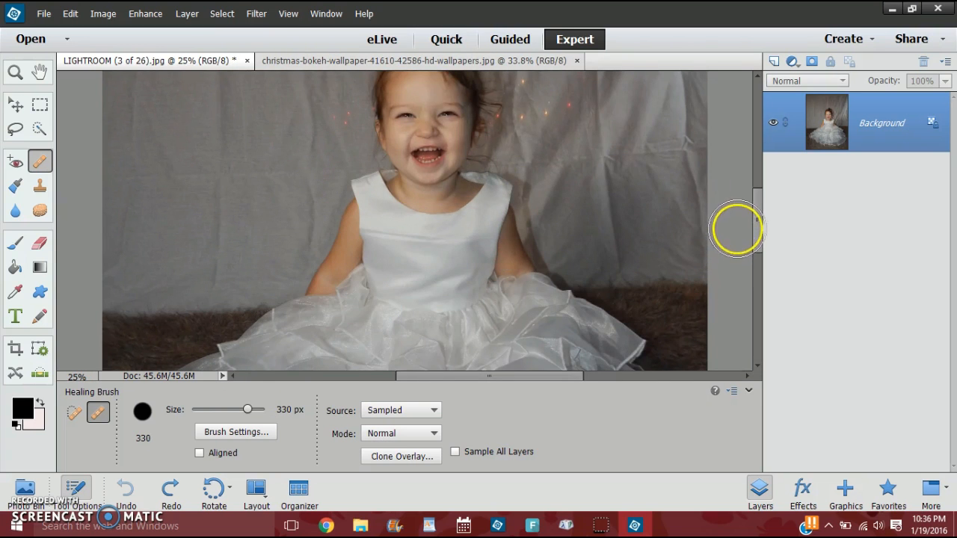
{"action": "mouse_move", "coordinate": [758, 226]}
{"action": "left_mouse_down"}
{"action": "mouse_move", "coordinate": [758, 237]}
{"action": "mouse_move", "coordinate": [758, 187]}
{"action": "mouse_move", "coordinate": [765, 224]}
{"action": "left_mouse_up"}
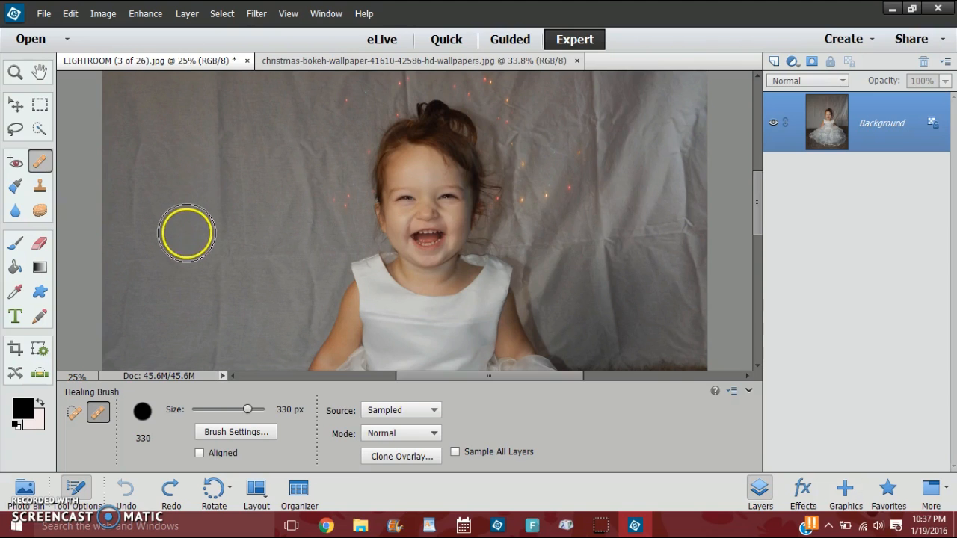
{"action": "mouse_move", "coordinate": [189, 246]}
{"action": "left_mouse_down"}
{"action": "mouse_move", "coordinate": [159, 245]}
{"action": "mouse_move", "coordinate": [182, 243]}
{"action": "mouse_move", "coordinate": [109, 254]}
{"action": "mouse_move", "coordinate": [202, 234]}
{"action": "mouse_move", "coordinate": [205, 247]}
{"action": "mouse_move", "coordinate": [212, 214]}
{"action": "mouse_move", "coordinate": [198, 254]}
{"action": "left_mouse_up"}
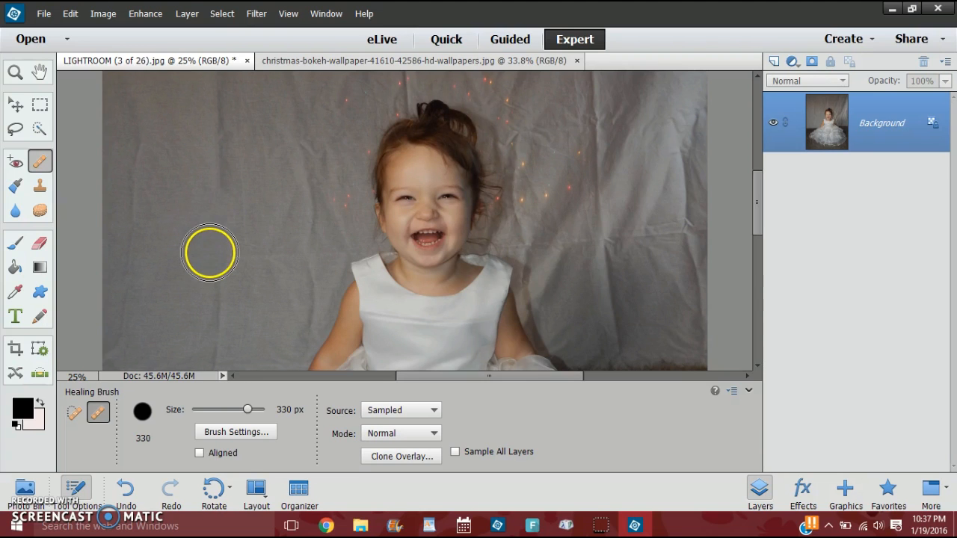
{"action": "left_click", "coordinate": [214, 198]}
{"action": "left_click", "coordinate": [216, 159]}
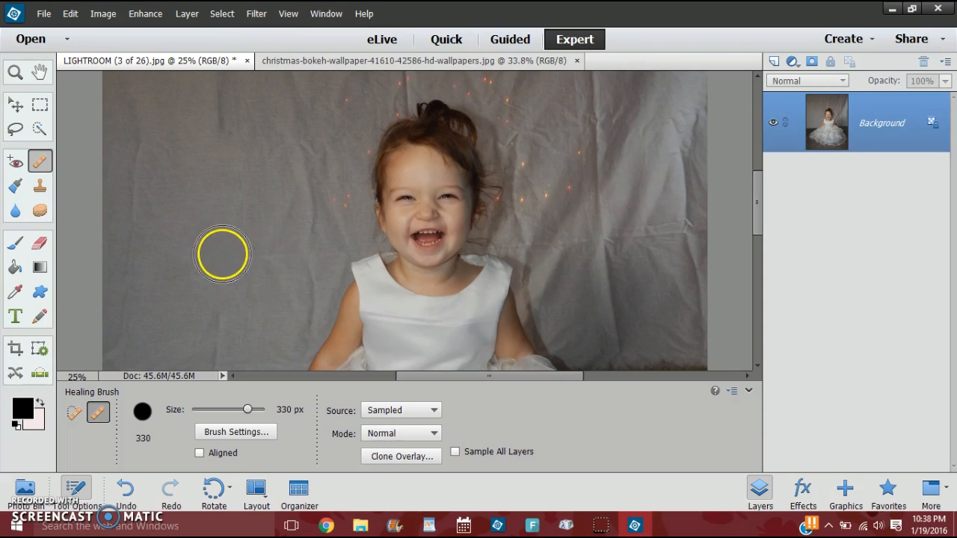
Try to heal the far left edge of the backdrop with the Healing Brush, and undo the stroke.
{"action": "scroll", "coordinate": [217, 252], "scroll_direction": "up", "scroll_amount": 1}
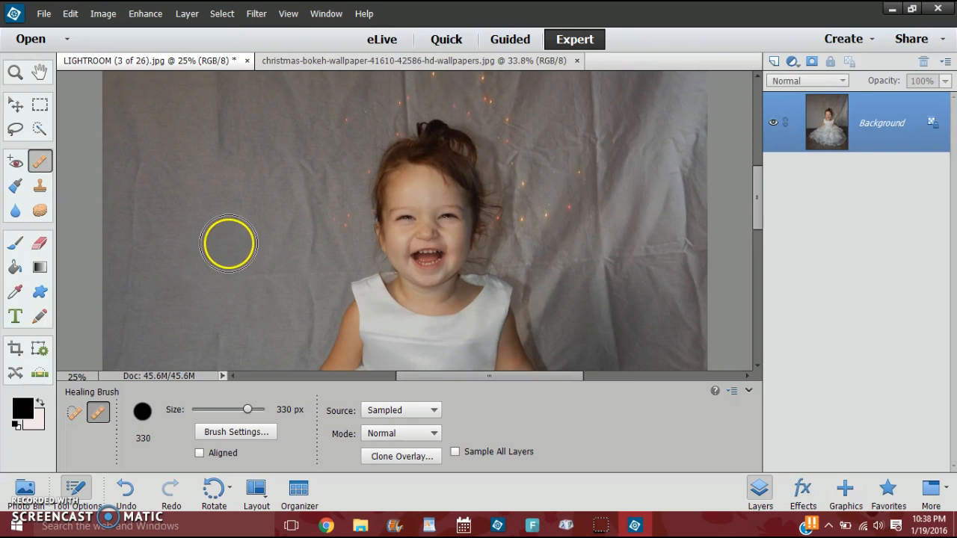
{"action": "key", "text": "ctrl+minus"}
{"action": "key", "text": "ctrl+minus"}
{"action": "key", "text": "ctrl+minus"}
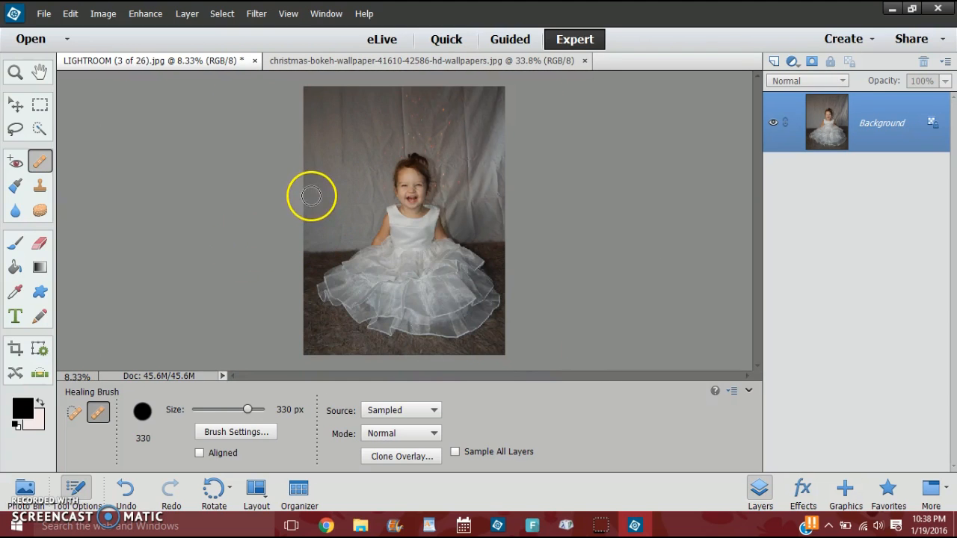
{"action": "left_click_drag", "start_coordinate": [307, 142], "coordinate": [312, 166]}
{"action": "key", "text": "ctrl+z"}
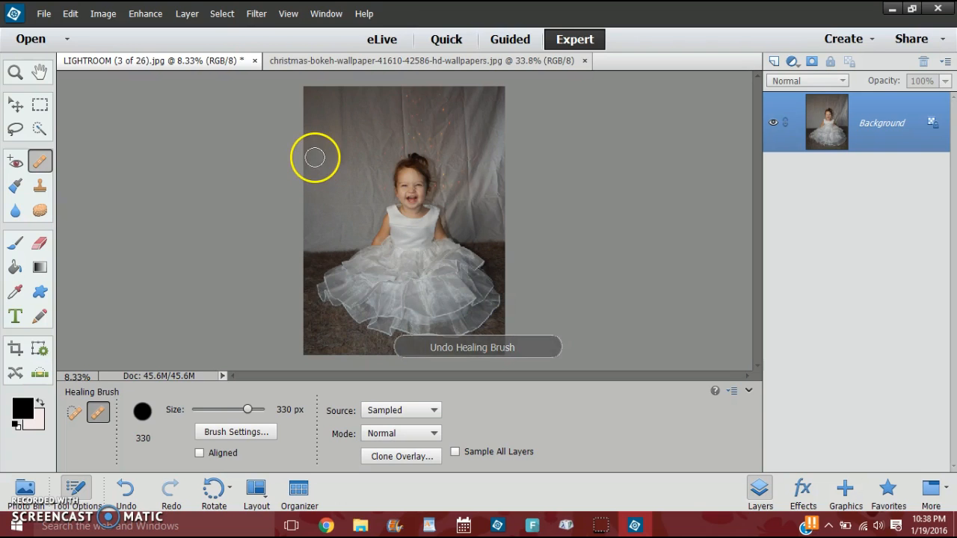
Heal the remaining creases in the upper left of the backdrop and beside the girl's arm with the Healing Brush.
{"action": "left_click_drag", "start_coordinate": [339, 161], "coordinate": [340, 127]}
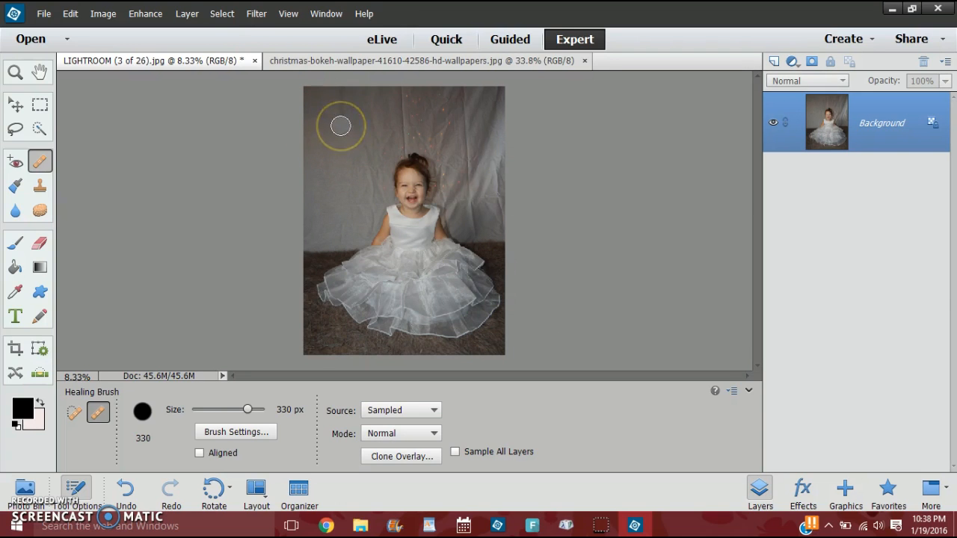
{"action": "left_click_drag", "start_coordinate": [340, 106], "coordinate": [342, 121]}
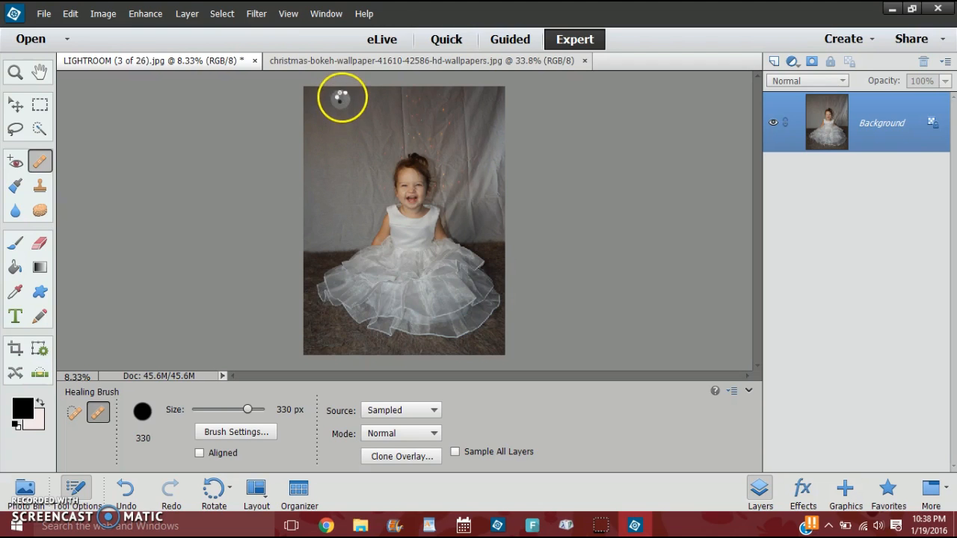
{"action": "left_click", "coordinate": [360, 230]}
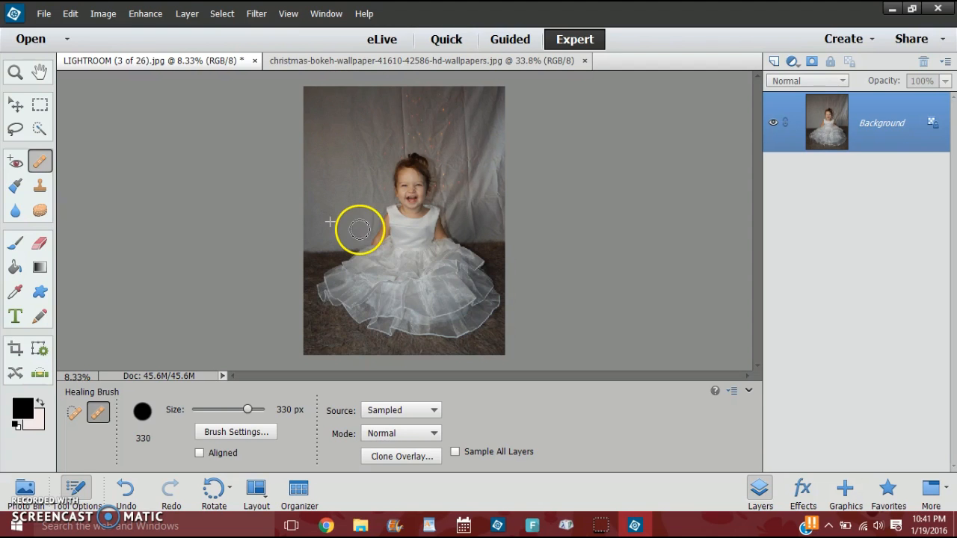
{"action": "left_click_drag", "start_coordinate": [360, 230], "coordinate": [364, 211]}
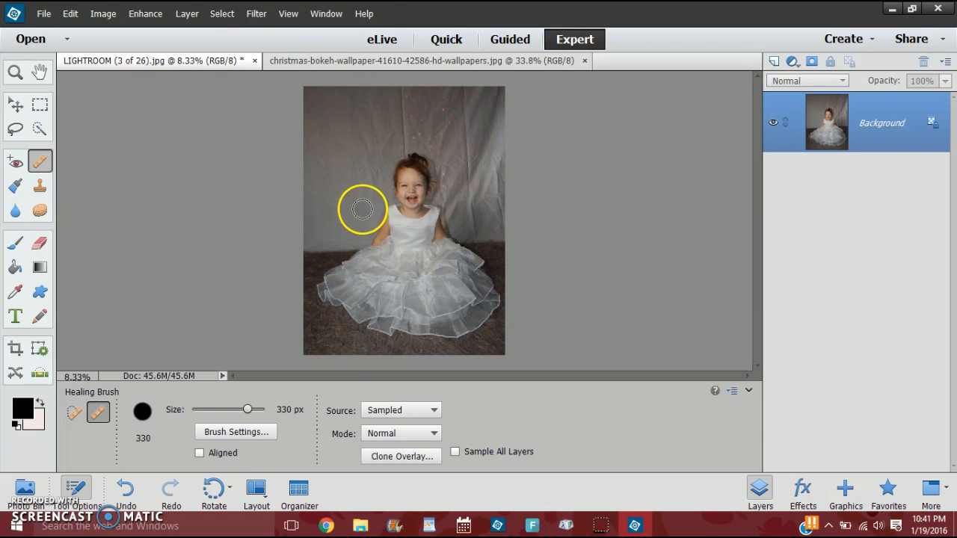
Heal the uneven patches in the backdrop between the girl's left-hand side of the frame and her face with the Healing Brush.
{"action": "mouse_move", "coordinate": [361, 210]}
{"action": "left_mouse_down"}
{"action": "mouse_move", "coordinate": [345, 208]}
{"action": "mouse_move", "coordinate": [375, 198]}
{"action": "mouse_move", "coordinate": [329, 210]}
{"action": "mouse_move", "coordinate": [367, 187]}
{"action": "mouse_move", "coordinate": [377, 197]}
{"action": "mouse_move", "coordinate": [379, 180]}
{"action": "left_mouse_up"}
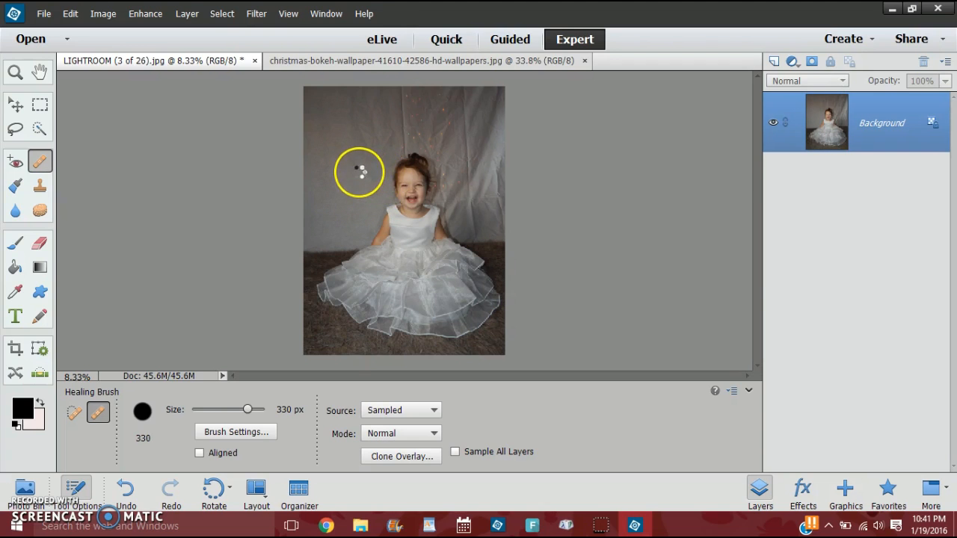
{"action": "left_click_drag", "start_coordinate": [363, 172], "coordinate": [374, 172]}
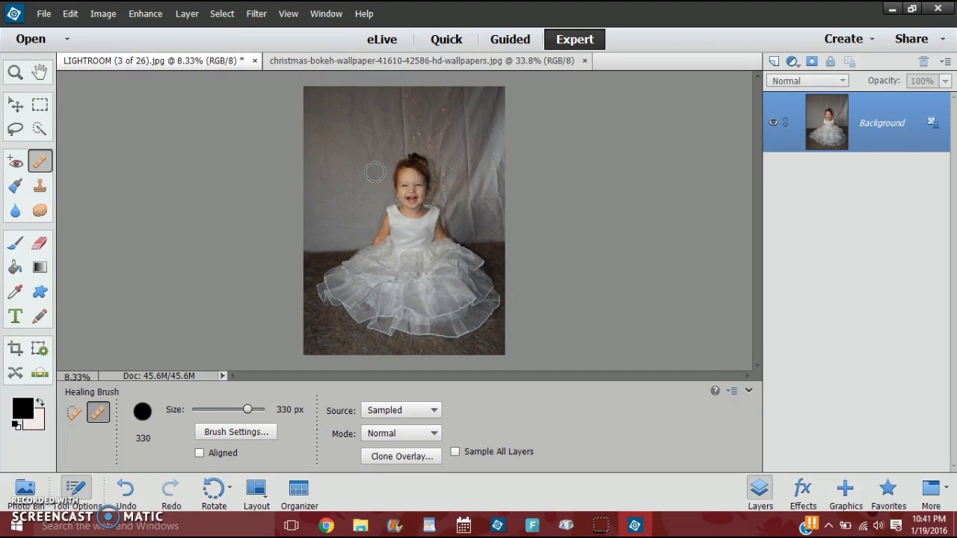
{"action": "mouse_move", "coordinate": [374, 161]}
{"action": "left_mouse_down"}
{"action": "mouse_move", "coordinate": [357, 194]}
{"action": "mouse_move", "coordinate": [355, 179]}
{"action": "mouse_move", "coordinate": [366, 179]}
{"action": "mouse_move", "coordinate": [358, 159]}
{"action": "left_mouse_up"}
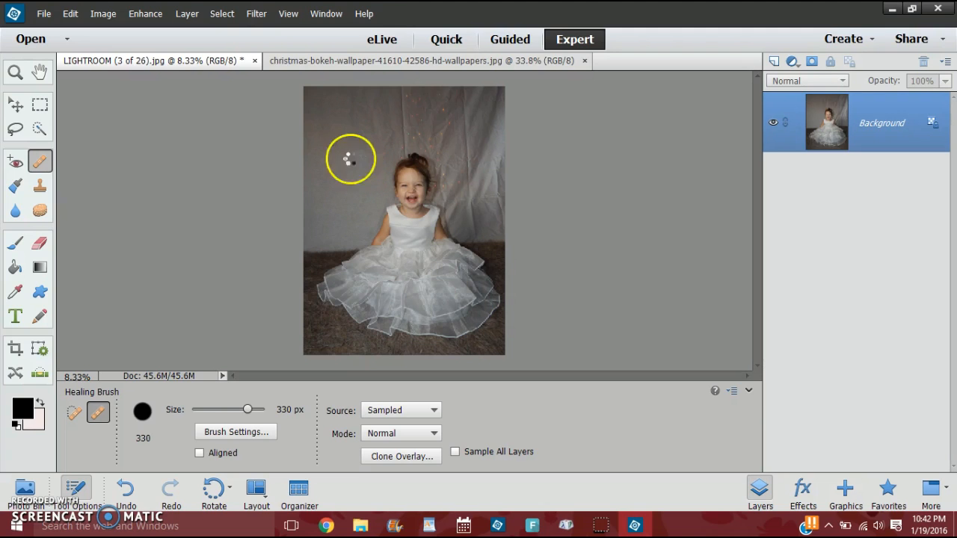
{"action": "left_click", "coordinate": [325, 172]}
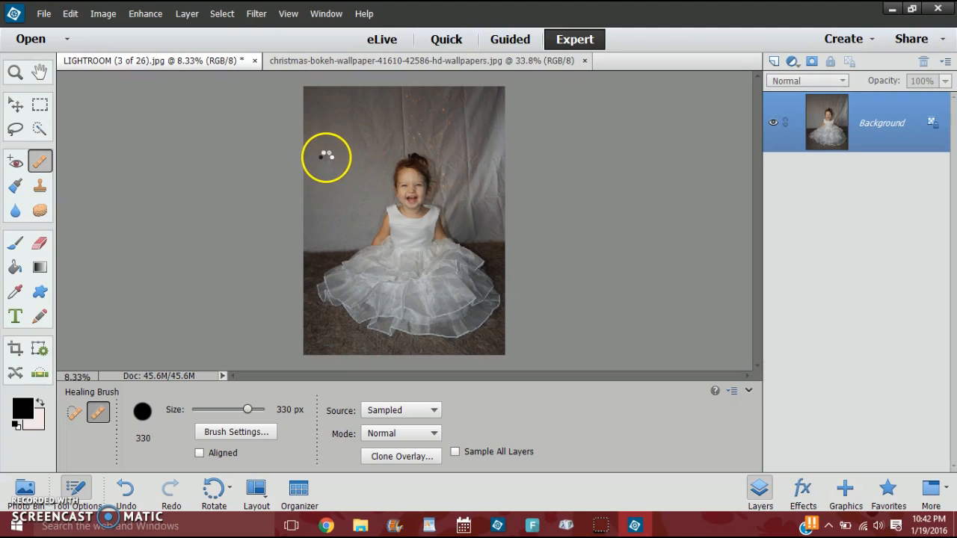
{"action": "left_click", "coordinate": [381, 141]}
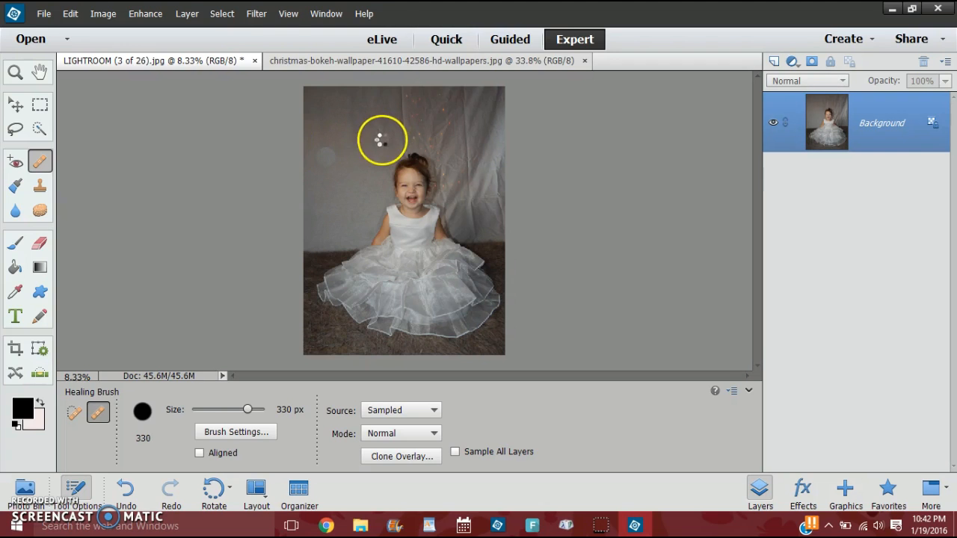
{"action": "left_click", "coordinate": [363, 149]}
{"action": "mouse_move", "coordinate": [364, 149]}
{"action": "left_mouse_down"}
{"action": "mouse_move", "coordinate": [357, 130]}
{"action": "mouse_move", "coordinate": [383, 197]}
{"action": "left_mouse_up"}
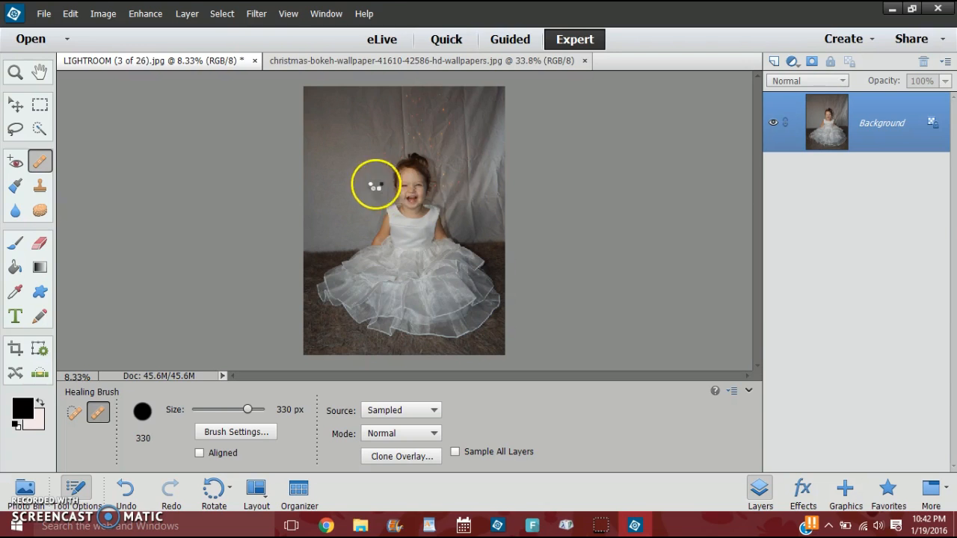
Heal the uneven tones in the upper left part of the backdrop with short Healing Brush strokes.
{"action": "mouse_move", "coordinate": [340, 147]}
{"action": "left_mouse_down"}
{"action": "mouse_move", "coordinate": [336, 124]}
{"action": "mouse_move", "coordinate": [351, 96]}
{"action": "left_mouse_up"}
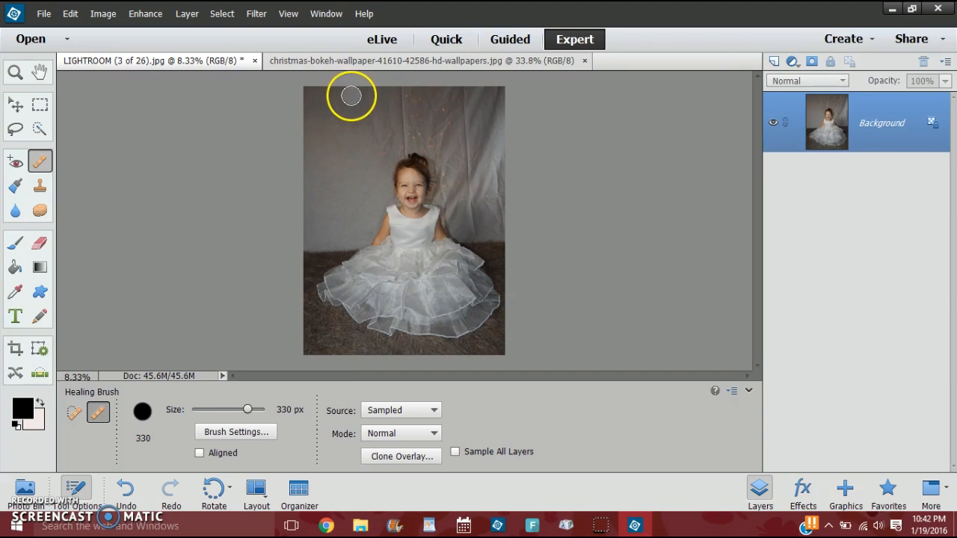
{"action": "left_click", "coordinate": [351, 95]}
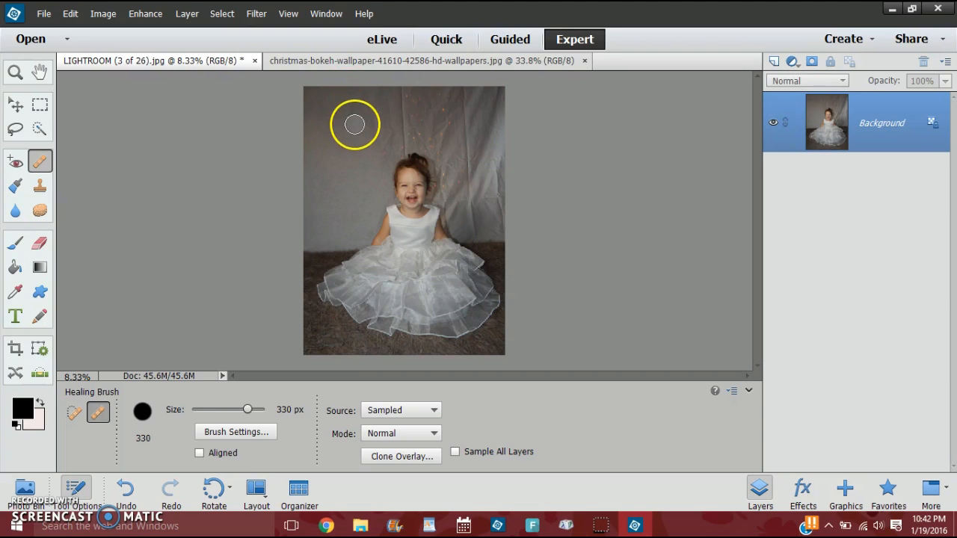
{"action": "left_click", "coordinate": [354, 124]}
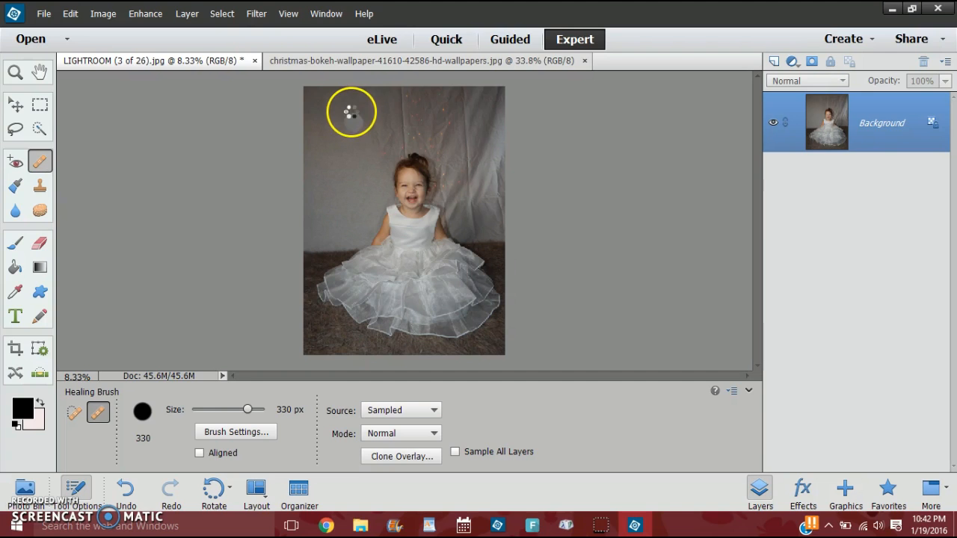
{"action": "left_click", "coordinate": [354, 114]}
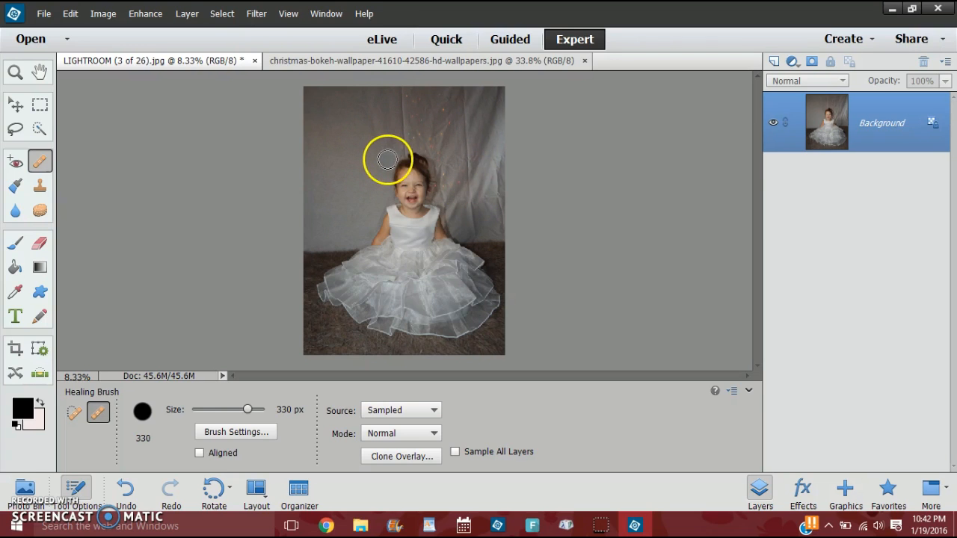
Heal the folds in the backdrop above the girl's head and across the right side of the photo with the Healing Brush.
{"action": "mouse_move", "coordinate": [397, 148]}
{"action": "left_mouse_down"}
{"action": "mouse_move", "coordinate": [398, 92]}
{"action": "mouse_move", "coordinate": [395, 142]}
{"action": "left_mouse_up"}
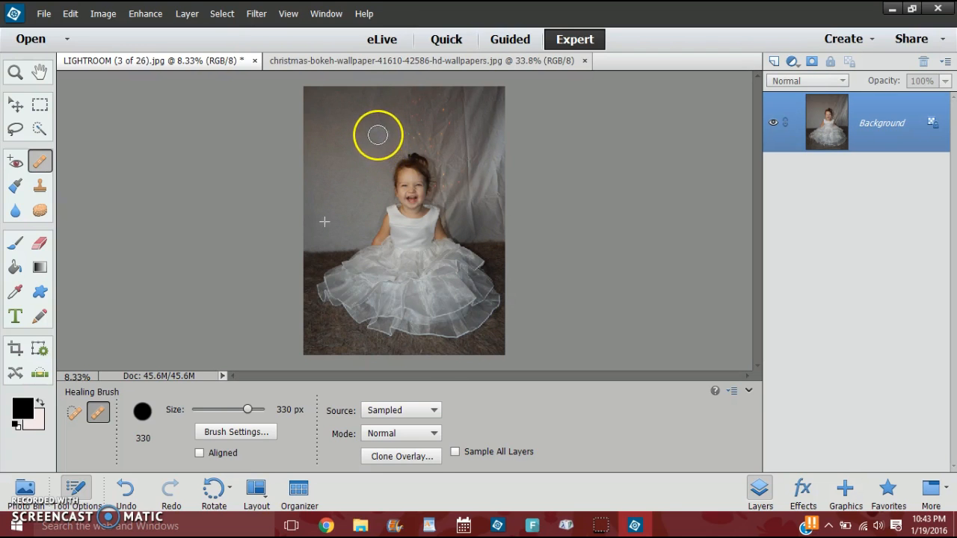
{"action": "mouse_move", "coordinate": [363, 117]}
{"action": "left_mouse_down"}
{"action": "mouse_move", "coordinate": [368, 94]}
{"action": "mouse_move", "coordinate": [372, 113]}
{"action": "left_mouse_up"}
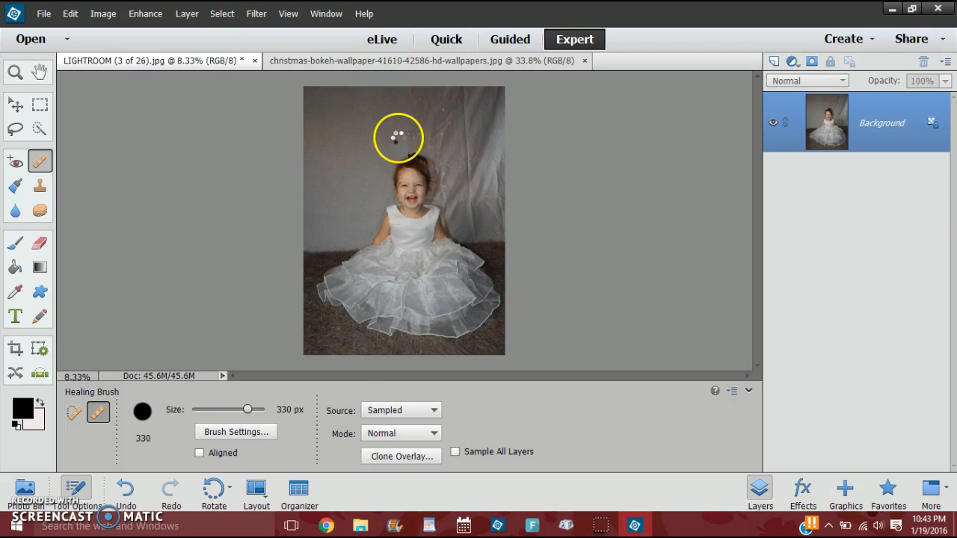
{"action": "mouse_move", "coordinate": [433, 148]}
{"action": "left_mouse_down"}
{"action": "mouse_move", "coordinate": [417, 133]}
{"action": "mouse_move", "coordinate": [406, 90]}
{"action": "mouse_move", "coordinate": [416, 106]}
{"action": "left_mouse_up"}
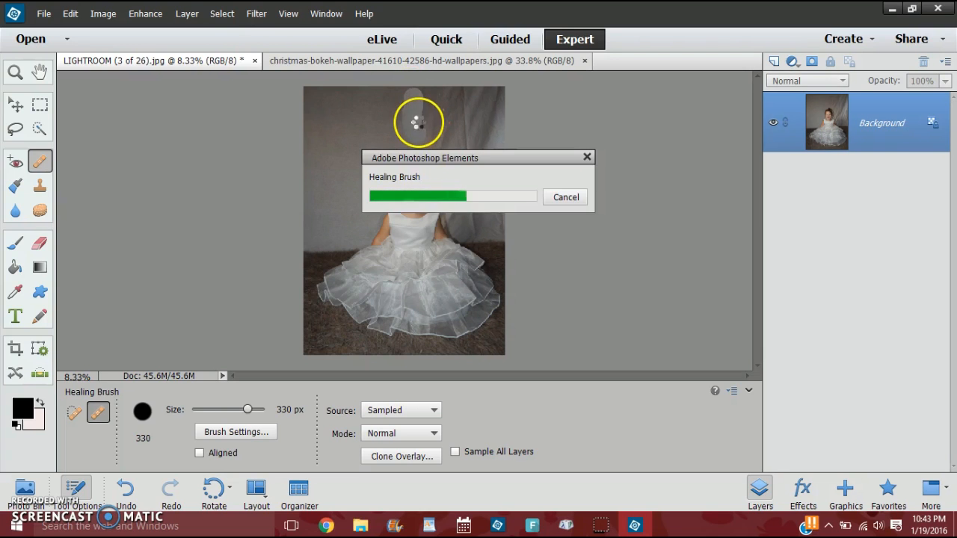
{"action": "mouse_move", "coordinate": [435, 99]}
{"action": "left_mouse_down"}
{"action": "mouse_move", "coordinate": [421, 132]}
{"action": "mouse_move", "coordinate": [429, 90]}
{"action": "mouse_move", "coordinate": [439, 100]}
{"action": "mouse_move", "coordinate": [424, 139]}
{"action": "left_mouse_up"}
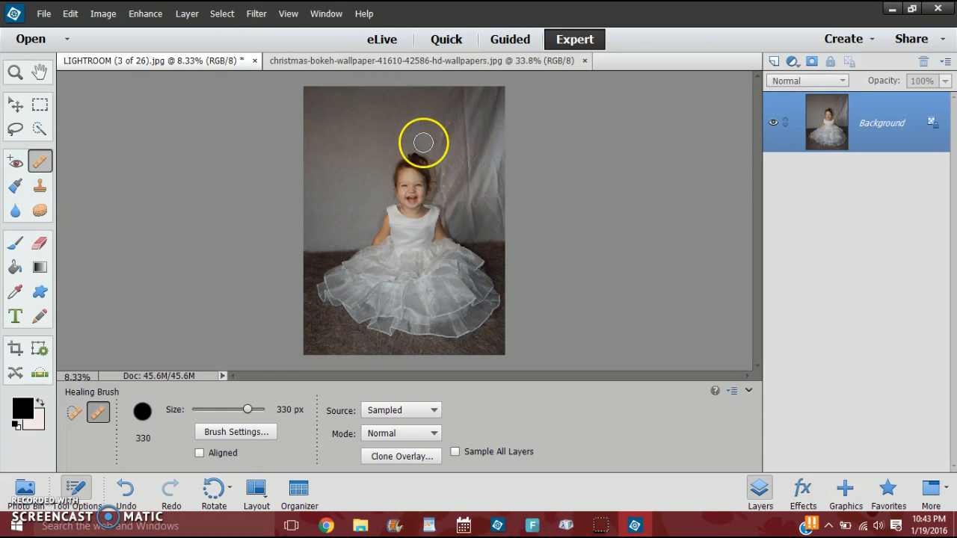
{"action": "mouse_move", "coordinate": [437, 137]}
{"action": "left_mouse_down"}
{"action": "mouse_move", "coordinate": [451, 91]}
{"action": "mouse_move", "coordinate": [452, 136]}
{"action": "mouse_move", "coordinate": [464, 97]}
{"action": "mouse_move", "coordinate": [480, 92]}
{"action": "mouse_move", "coordinate": [476, 110]}
{"action": "mouse_move", "coordinate": [491, 91]}
{"action": "mouse_move", "coordinate": [483, 135]}
{"action": "left_mouse_up"}
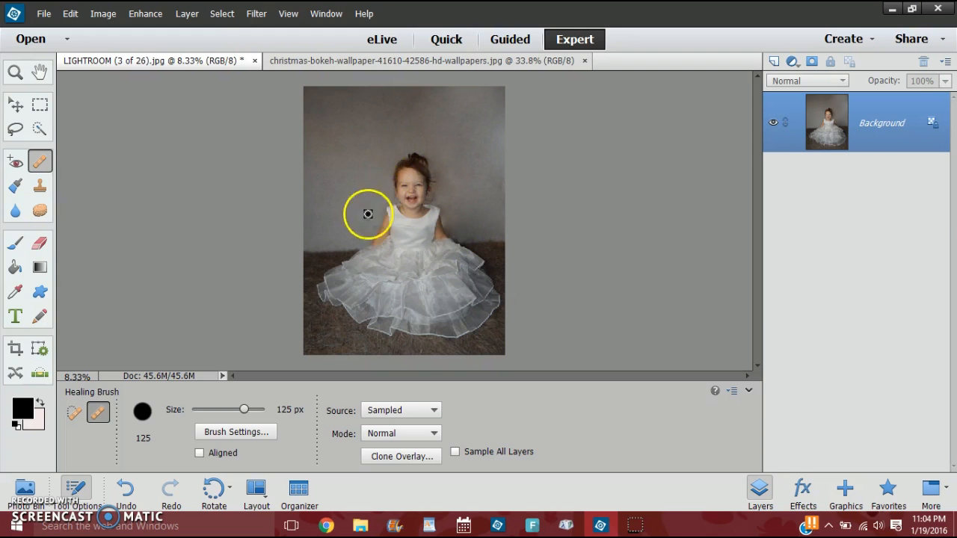
Check the Christmas bokeh image, return to the portrait, and select its backdrop with the Quick Selection tool in Add mode at 300 px.
{"action": "left_click", "coordinate": [417, 65]}
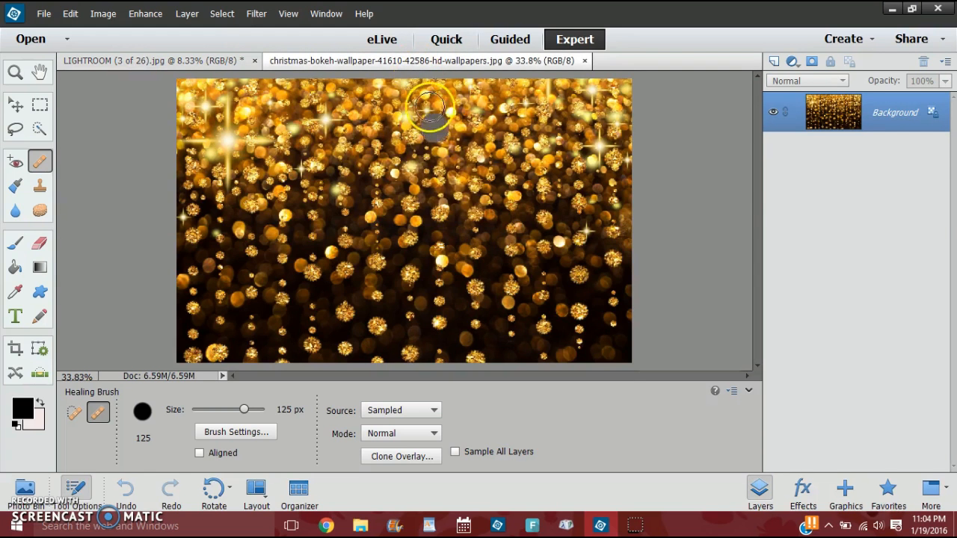
{"action": "left_click", "coordinate": [191, 63]}
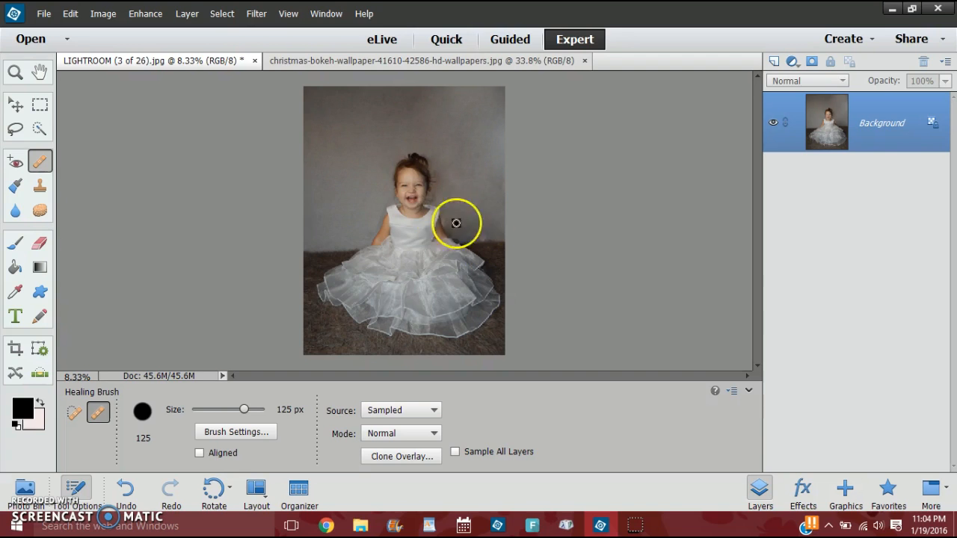
{"action": "left_click", "coordinate": [39, 130]}
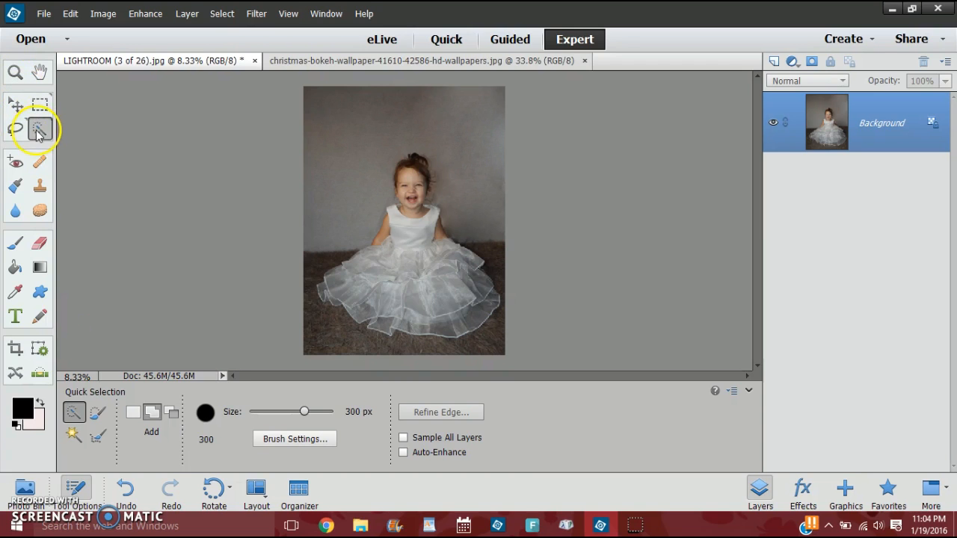
{"action": "left_click", "coordinate": [80, 413]}
{"action": "left_click", "coordinate": [75, 412]}
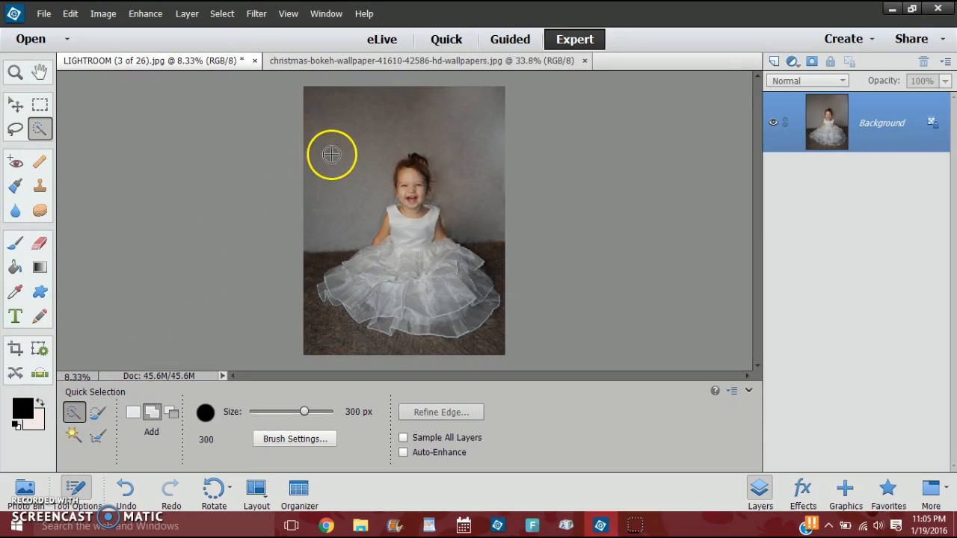
{"action": "mouse_move", "coordinate": [314, 98]}
{"action": "left_mouse_down"}
{"action": "mouse_move", "coordinate": [341, 145]}
{"action": "mouse_move", "coordinate": [357, 229]}
{"action": "mouse_move", "coordinate": [392, 117]}
{"action": "mouse_move", "coordinate": [439, 119]}
{"action": "mouse_move", "coordinate": [464, 143]}
{"action": "mouse_move", "coordinate": [475, 183]}
{"action": "left_mouse_up"}
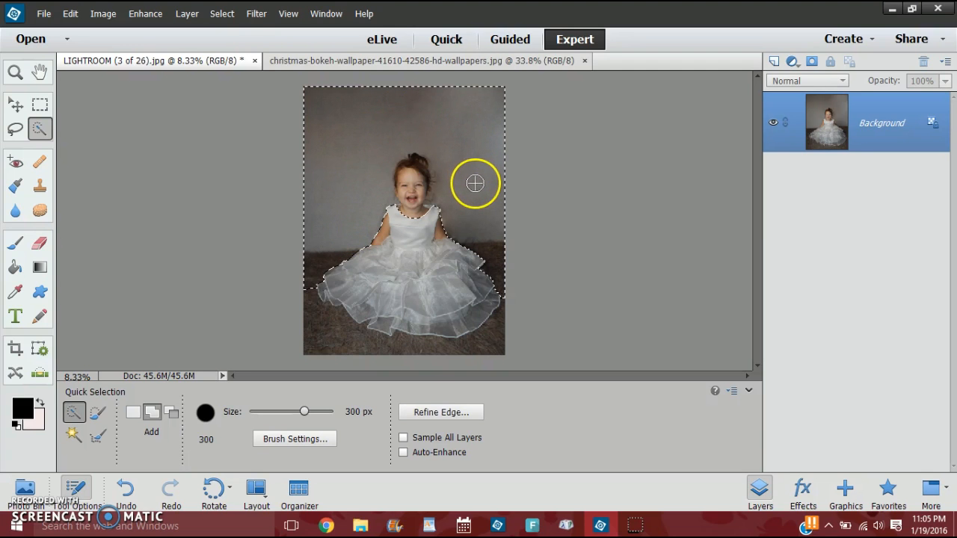
{"action": "left_click", "coordinate": [323, 272]}
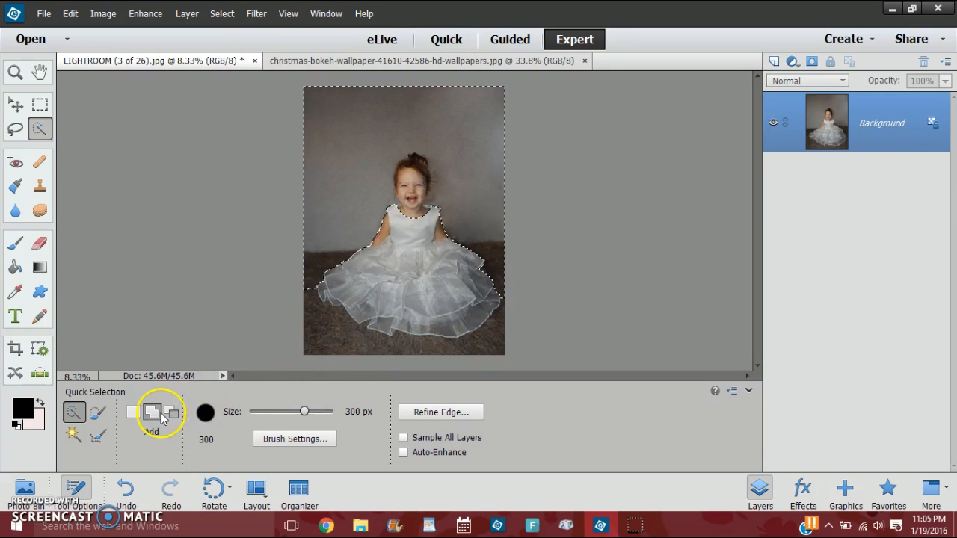
Subtract the brown rug on both sides of the dress and the girl's face and neck from the backdrop selection.
{"action": "left_click", "coordinate": [171, 412]}
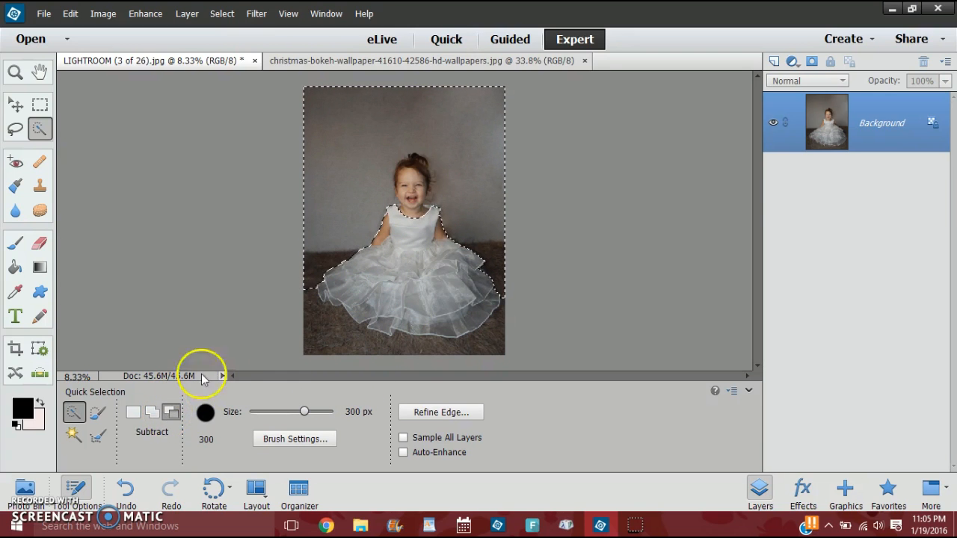
{"action": "left_click", "coordinate": [310, 278]}
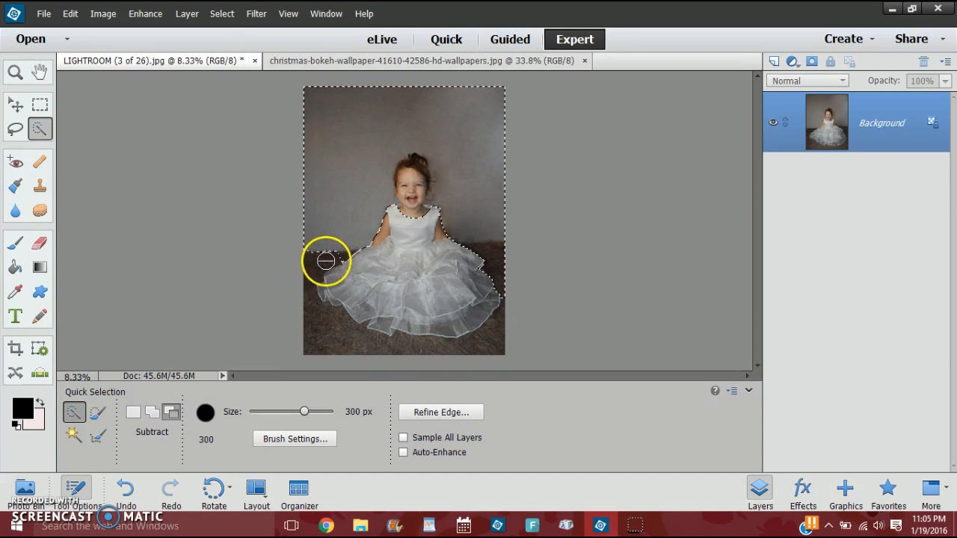
{"action": "left_click", "coordinate": [498, 301]}
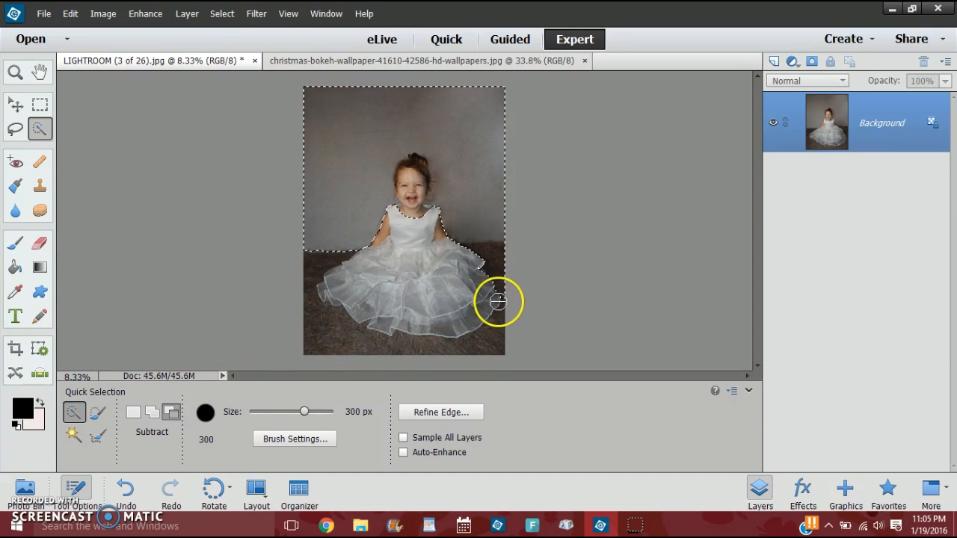
{"action": "left_click_drag", "start_coordinate": [495, 254], "coordinate": [459, 253]}
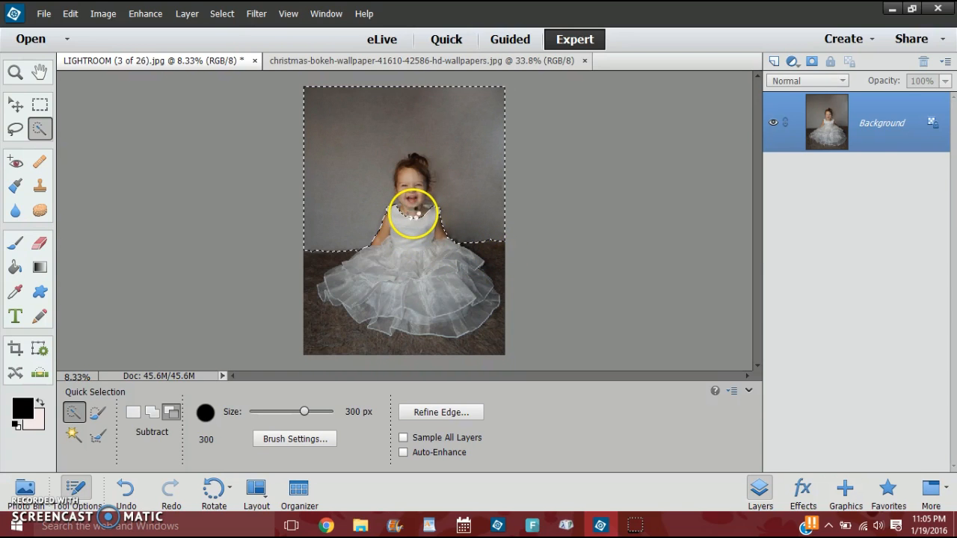
{"action": "mouse_move", "coordinate": [410, 210]}
{"action": "left_mouse_down"}
{"action": "mouse_move", "coordinate": [430, 217]}
{"action": "mouse_move", "coordinate": [411, 202]}
{"action": "mouse_move", "coordinate": [413, 168]}
{"action": "mouse_move", "coordinate": [410, 215]}
{"action": "mouse_move", "coordinate": [419, 199]}
{"action": "mouse_move", "coordinate": [428, 209]}
{"action": "mouse_move", "coordinate": [422, 204]}
{"action": "left_mouse_up"}
Reduce the selection brush to 60 px and subtract the girl's ear and the hair beside her cheek from the selection.
{"action": "key", "text": "ctrl+equal"}
{"action": "key", "text": "ctrl+equal"}
{"action": "key", "text": "ctrl+equal"}
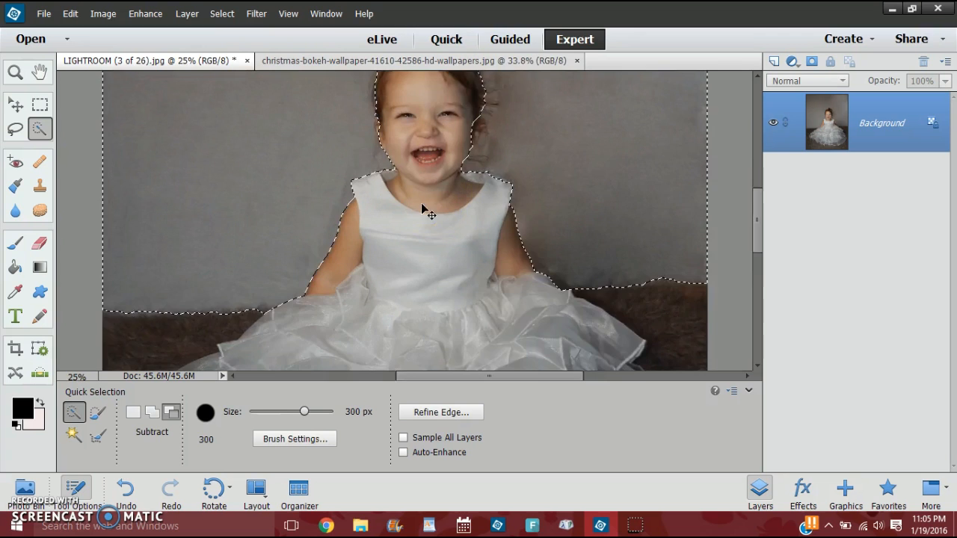
{"action": "scroll", "coordinate": [438, 222], "scroll_direction": "up", "scroll_amount": 3}
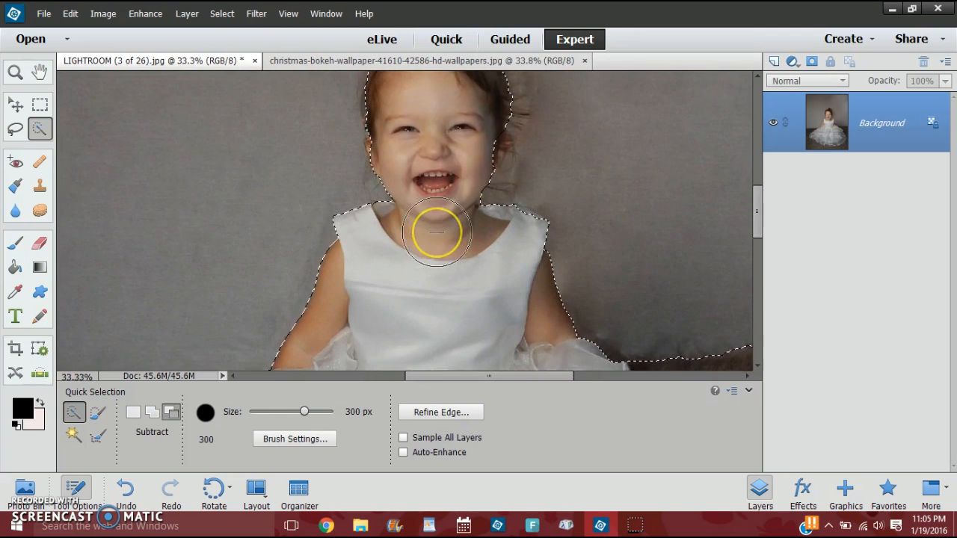
{"action": "mouse_move", "coordinate": [437, 232]}
{"action": "left_mouse_down"}
{"action": "mouse_move", "coordinate": [421, 192]}
{"action": "mouse_move", "coordinate": [416, 203]}
{"action": "mouse_move", "coordinate": [444, 242]}
{"action": "mouse_move", "coordinate": [455, 219]}
{"action": "left_mouse_up"}
{"action": "key", "text": "bracketleft"}
{"action": "key", "text": "bracketleft"}
{"action": "key", "text": "bracketleft"}
{"action": "key", "text": "bracketleft"}
{"action": "key", "text": "bracketleft"}
{"action": "key", "text": "bracketleft"}
{"action": "key", "text": "bracketleft"}
{"action": "key", "text": "bracketleft"}
{"action": "key", "text": "bracketleft"}
{"action": "key", "text": "bracketleft"}
{"action": "mouse_move", "coordinate": [454, 219]}
{"action": "left_mouse_down"}
{"action": "mouse_move", "coordinate": [406, 207]}
{"action": "mouse_move", "coordinate": [367, 214]}
{"action": "mouse_move", "coordinate": [417, 252]}
{"action": "mouse_move", "coordinate": [500, 210]}
{"action": "left_mouse_up"}
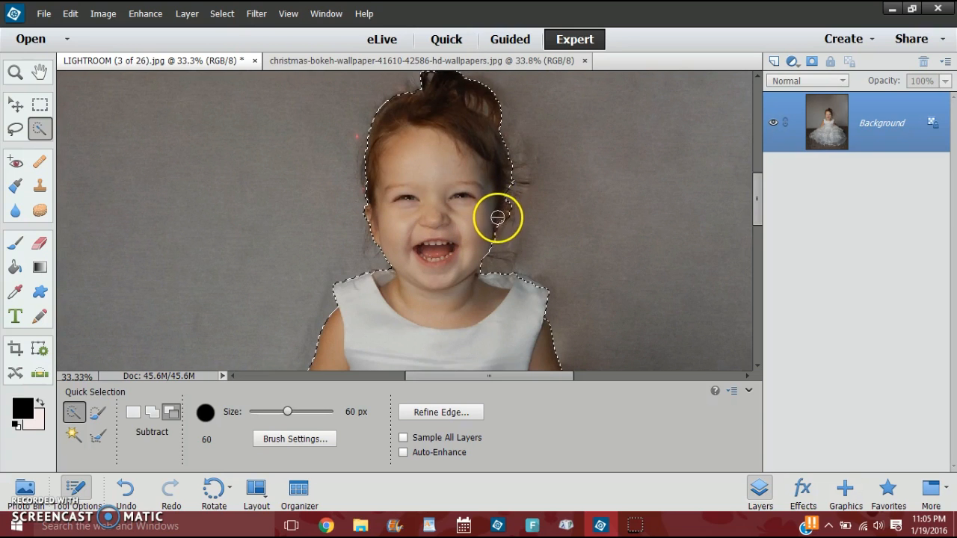
{"action": "mouse_move", "coordinate": [492, 226]}
{"action": "left_mouse_down"}
{"action": "mouse_move", "coordinate": [443, 221]}
{"action": "mouse_move", "coordinate": [431, 255]}
{"action": "mouse_move", "coordinate": [434, 185]}
{"action": "mouse_move", "coordinate": [454, 143]}
{"action": "mouse_move", "coordinate": [462, 172]}
{"action": "left_mouse_up"}
{"action": "left_click_drag", "start_coordinate": [763, 203], "coordinate": [763, 217]}
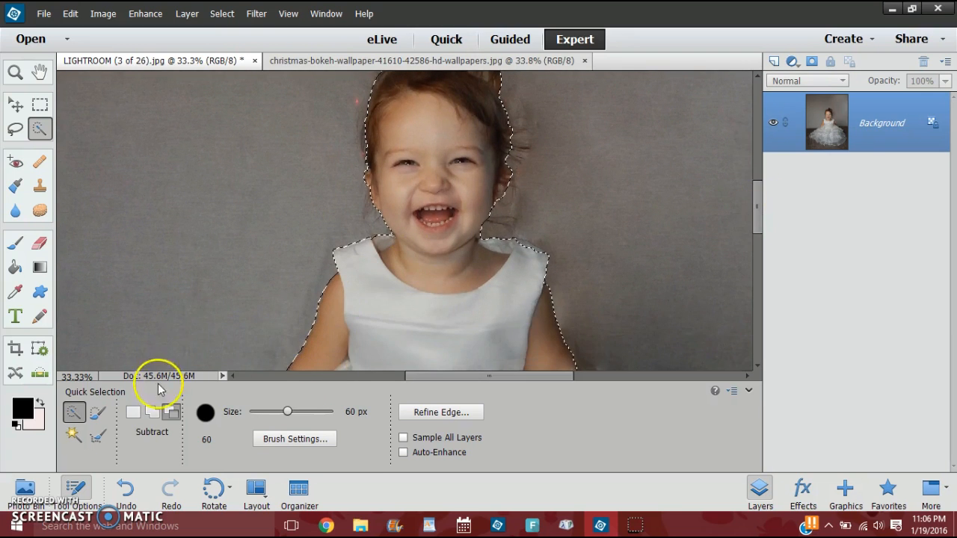
Refine the selection edge between the girl's neck and the right shoulder strap using Add and Subtract modes, and check the outline along the dress.
{"action": "left_click", "coordinate": [151, 412]}
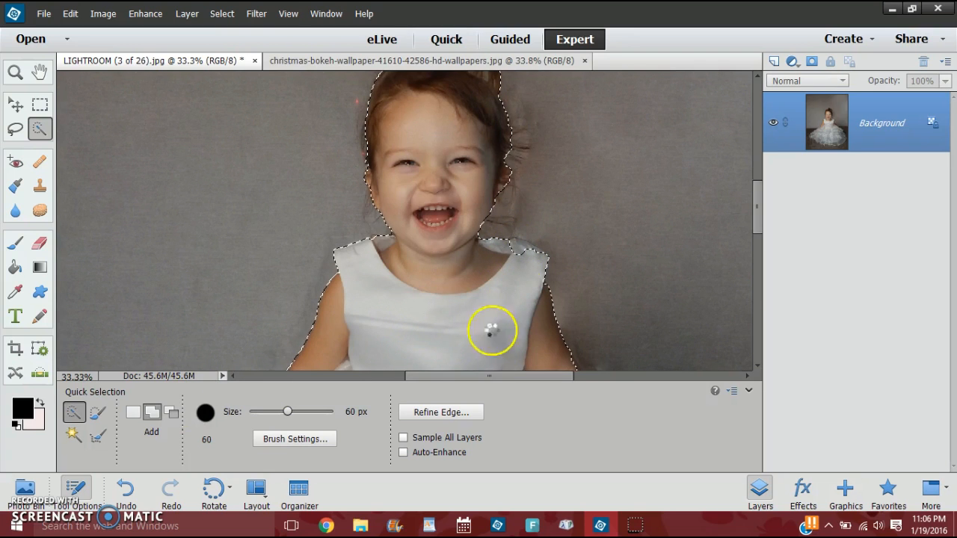
{"action": "left_click", "coordinate": [171, 414]}
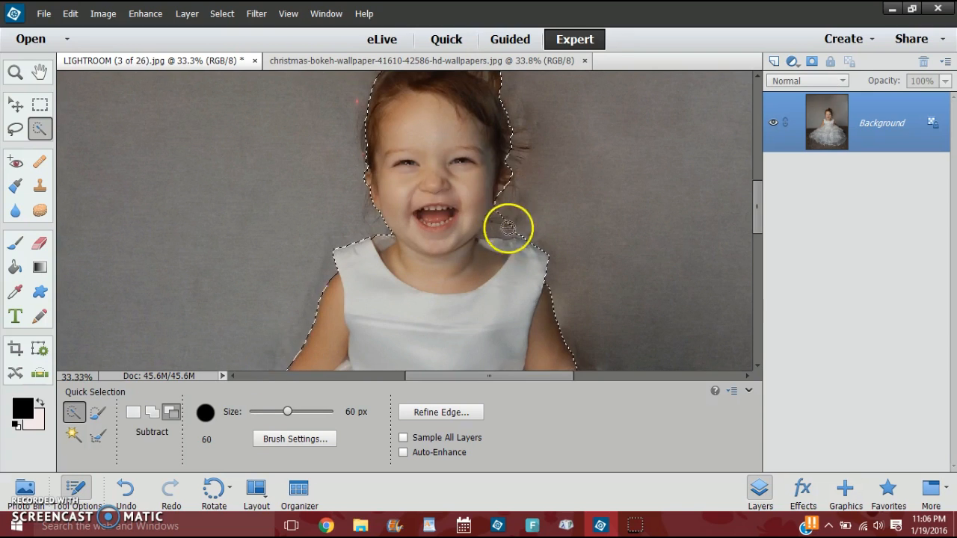
{"action": "left_click", "coordinate": [152, 412]}
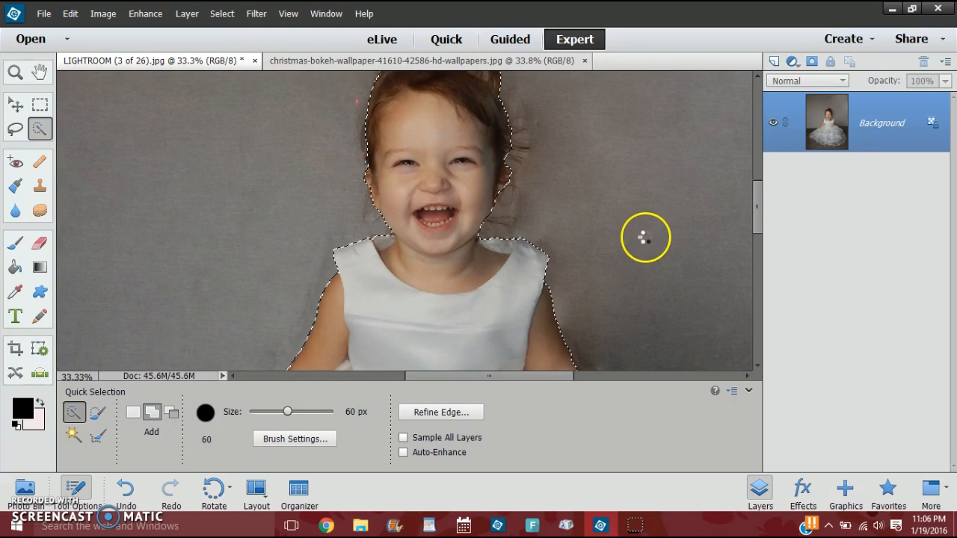
{"action": "scroll", "coordinate": [645, 237], "scroll_direction": "up", "scroll_amount": 1}
{"action": "scroll", "coordinate": [645, 237], "scroll_direction": "down", "scroll_amount": 5}
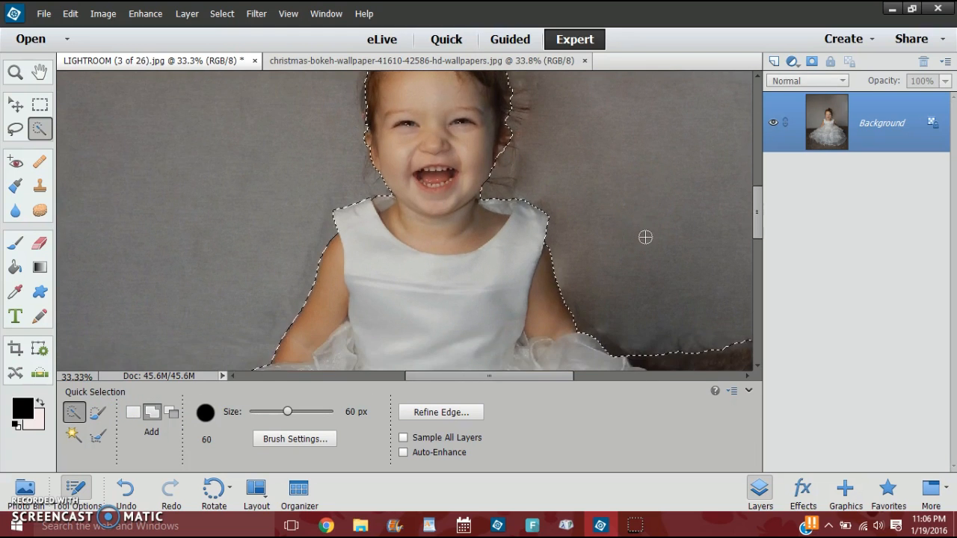
{"action": "scroll", "coordinate": [645, 237], "scroll_direction": "down", "scroll_amount": 5}
{"action": "scroll", "coordinate": [645, 237], "scroll_direction": "down", "scroll_amount": 4}
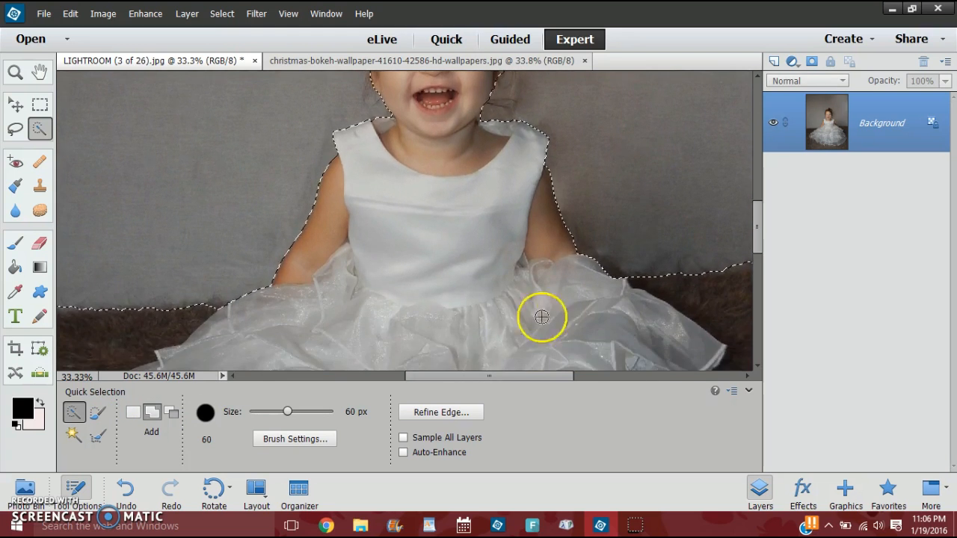
{"action": "mouse_move", "coordinate": [515, 376]}
{"action": "left_mouse_down"}
{"action": "mouse_move", "coordinate": [607, 373]}
{"action": "mouse_move", "coordinate": [506, 374]}
{"action": "left_mouse_up"}
{"action": "scroll", "coordinate": [558, 256], "scroll_direction": "up", "scroll_amount": 4}
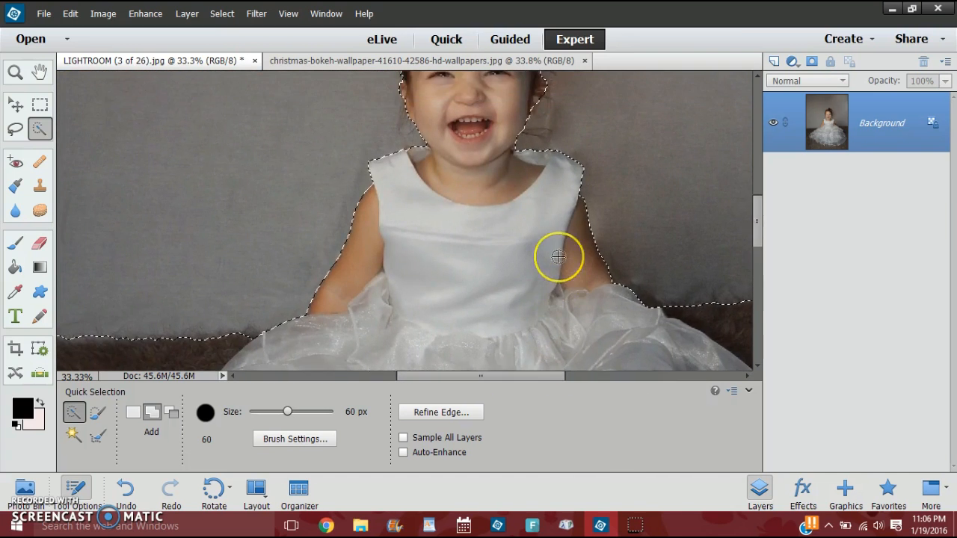
Apply a Gaussian Blur with a 6.2-pixel radius to the selected backdrop and deselect it.
{"action": "scroll", "coordinate": [559, 256], "scroll_direction": "up", "scroll_amount": 10}
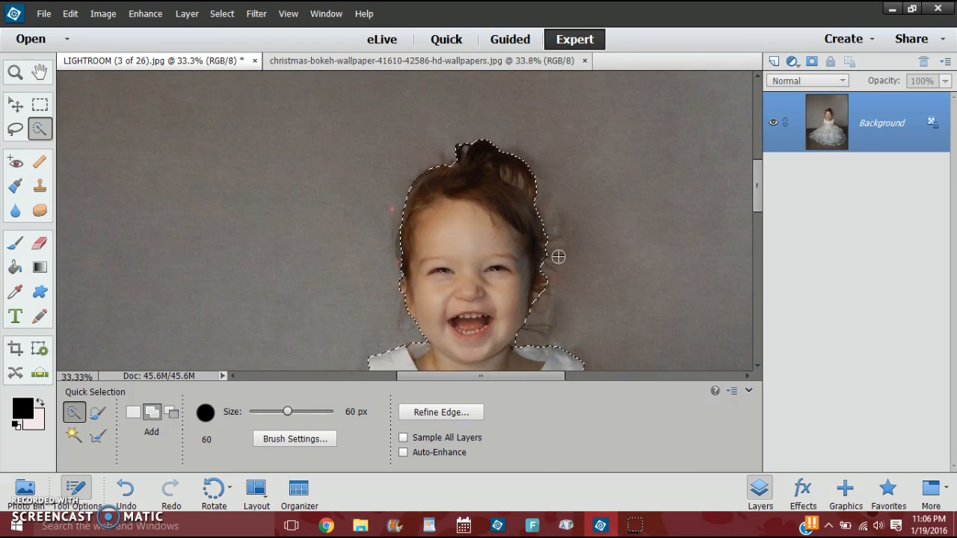
{"action": "scroll", "coordinate": [559, 257], "scroll_direction": "up", "scroll_amount": 3}
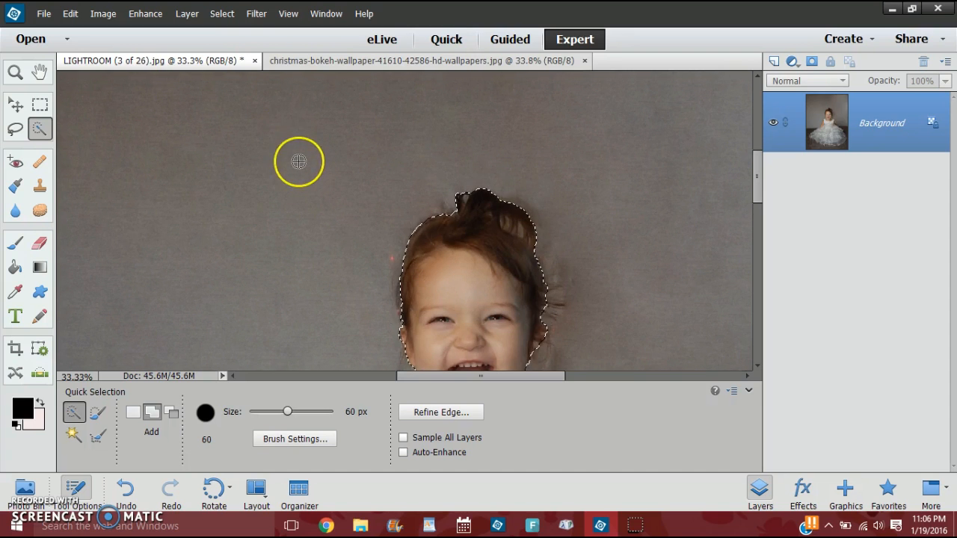
{"action": "scroll", "coordinate": [298, 162], "scroll_direction": "down", "scroll_amount": 4}
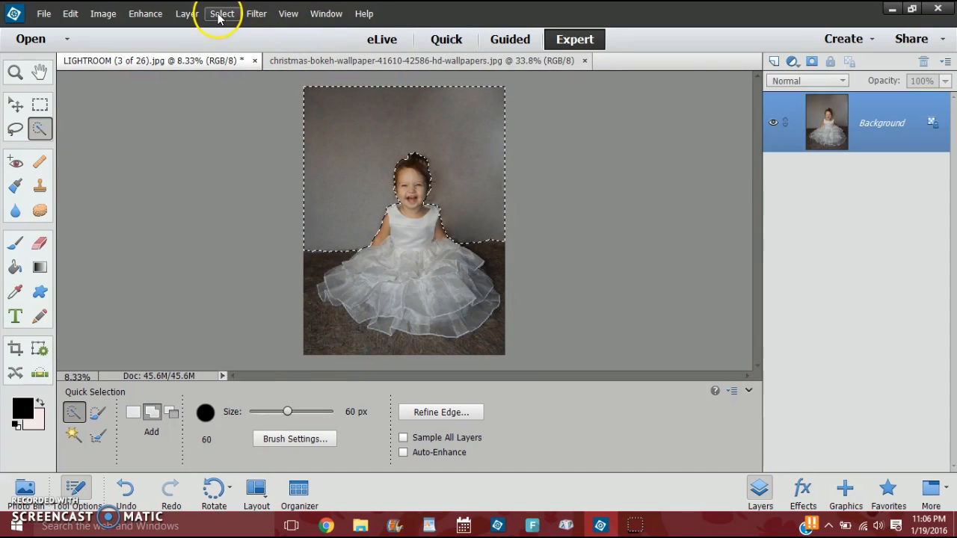
{"action": "left_click", "coordinate": [258, 15]}
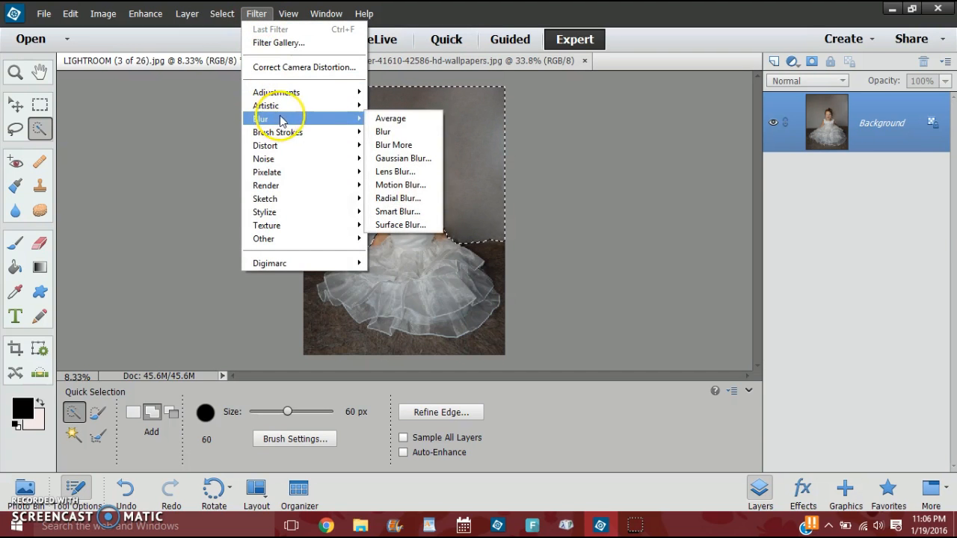
{"action": "left_click", "coordinate": [415, 164]}
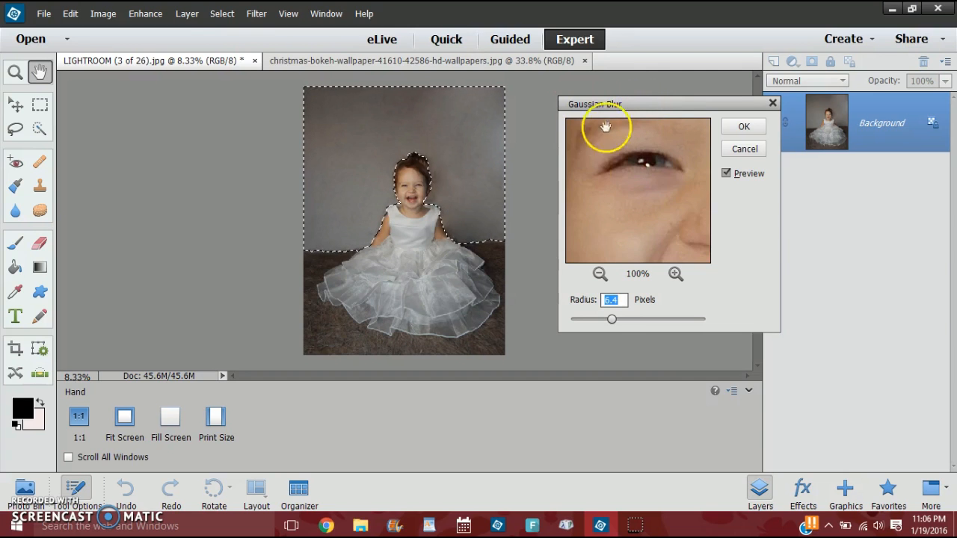
{"action": "mouse_move", "coordinate": [613, 322]}
{"action": "left_mouse_down"}
{"action": "mouse_move", "coordinate": [658, 319]}
{"action": "mouse_move", "coordinate": [614, 326]}
{"action": "left_mouse_up"}
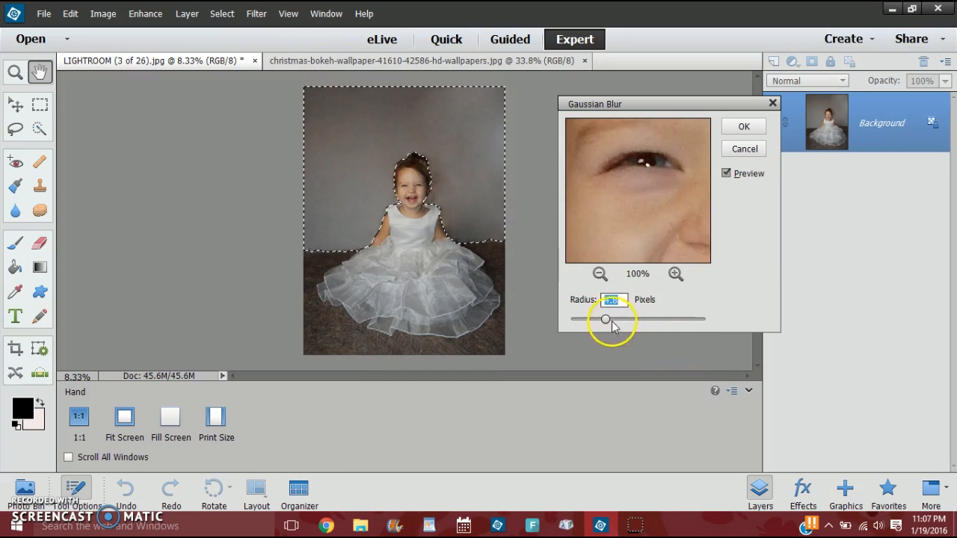
{"action": "left_click_drag", "start_coordinate": [607, 320], "coordinate": [656, 322]}
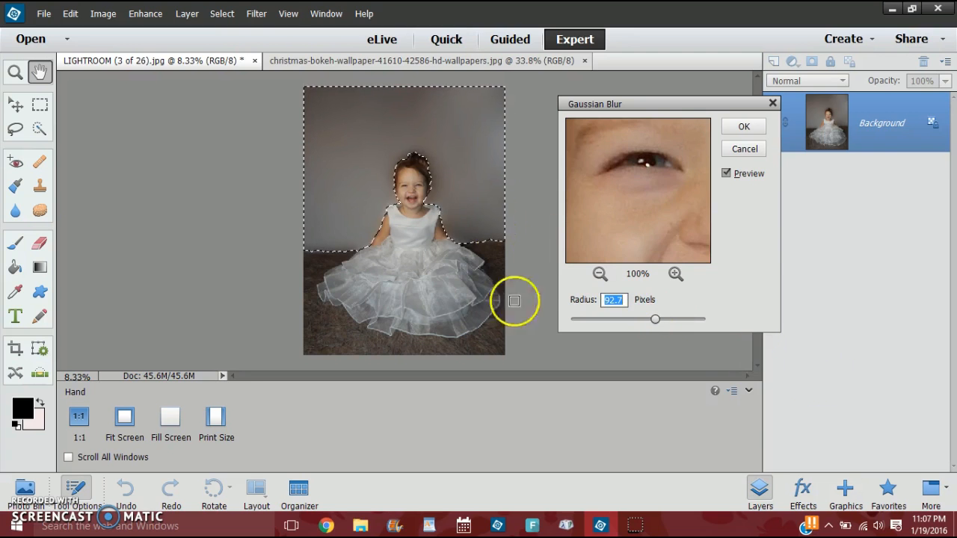
{"action": "left_click_drag", "start_coordinate": [659, 330], "coordinate": [604, 327]}
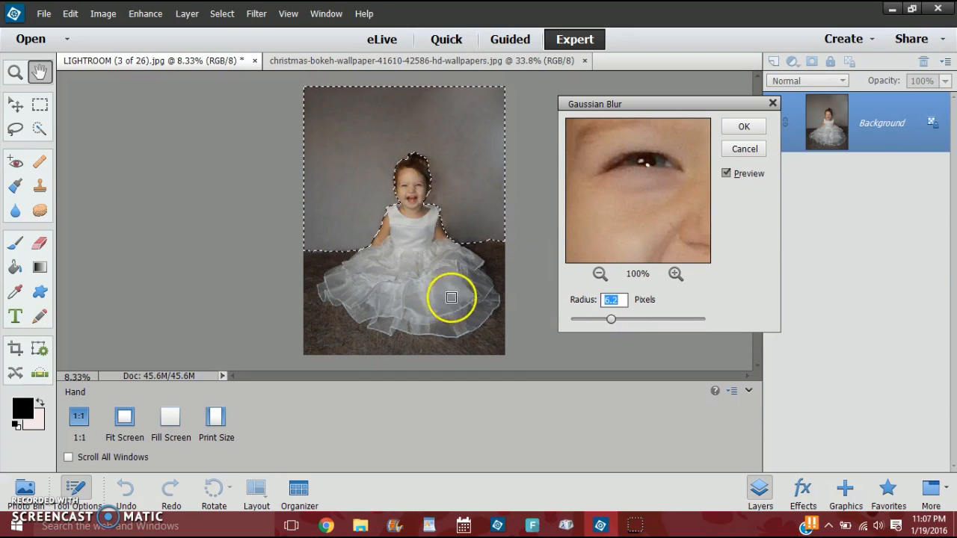
{"action": "left_click", "coordinate": [754, 128]}
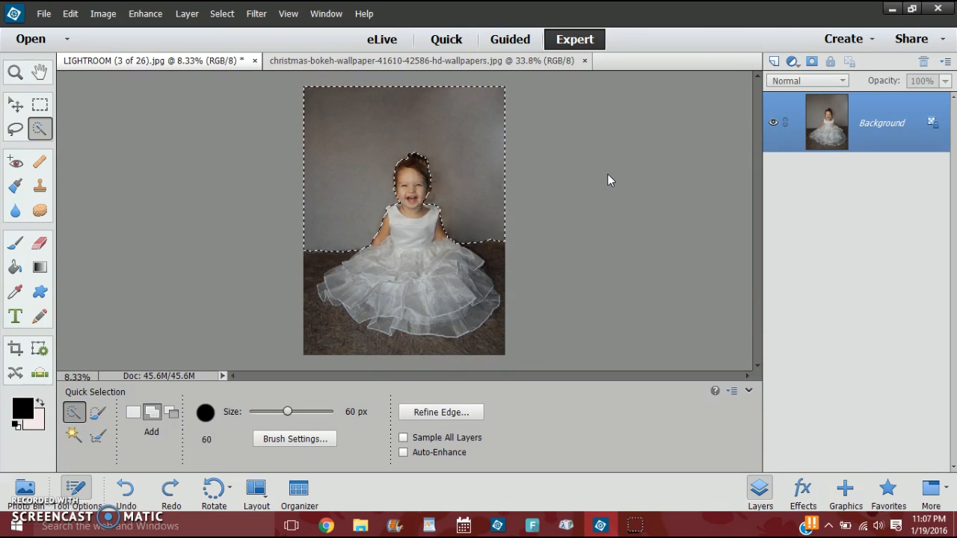
{"action": "key", "text": "ctrl+d"}
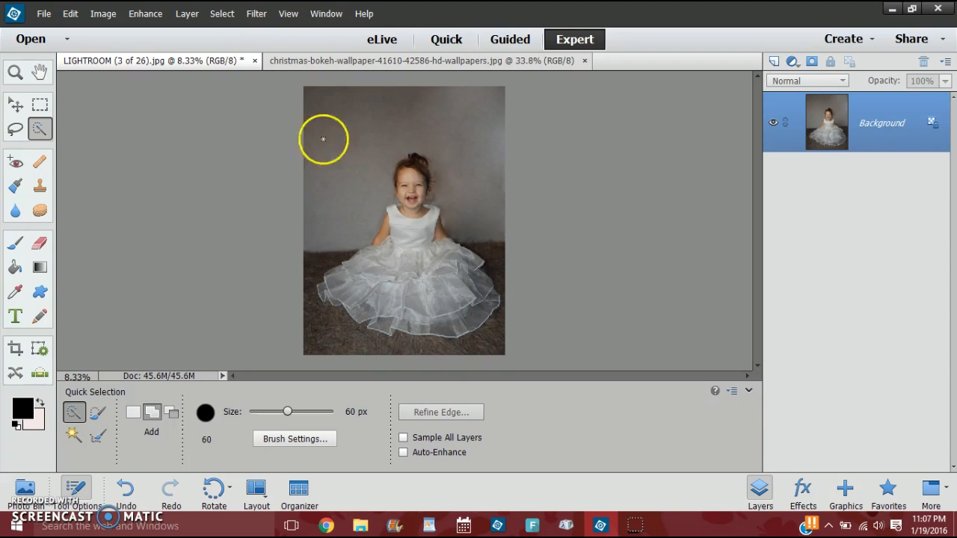
Check the Christmas bokeh image, return to the portrait, and slightly raise its highlights and midtone brightness in Adjust Color Curves.
{"action": "left_click", "coordinate": [472, 65]}
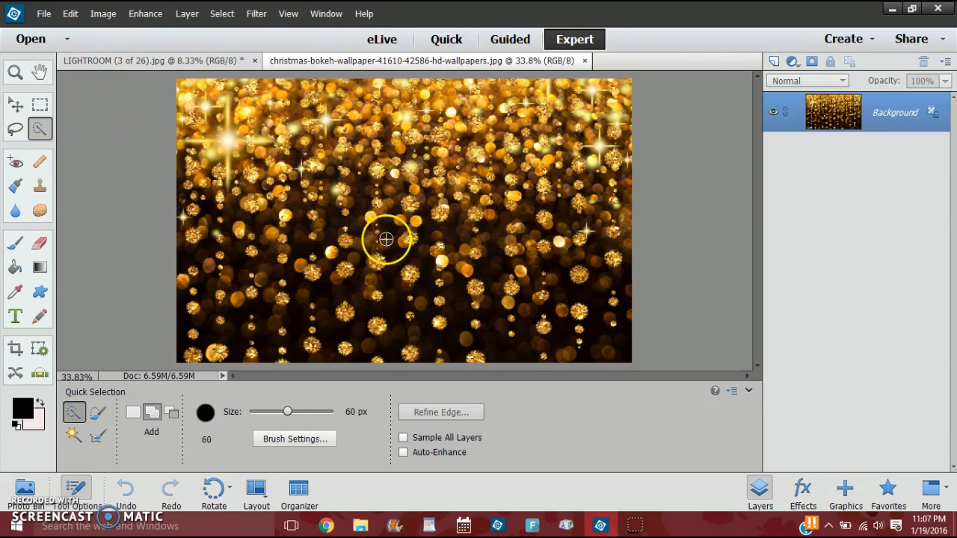
{"action": "left_click", "coordinate": [188, 62]}
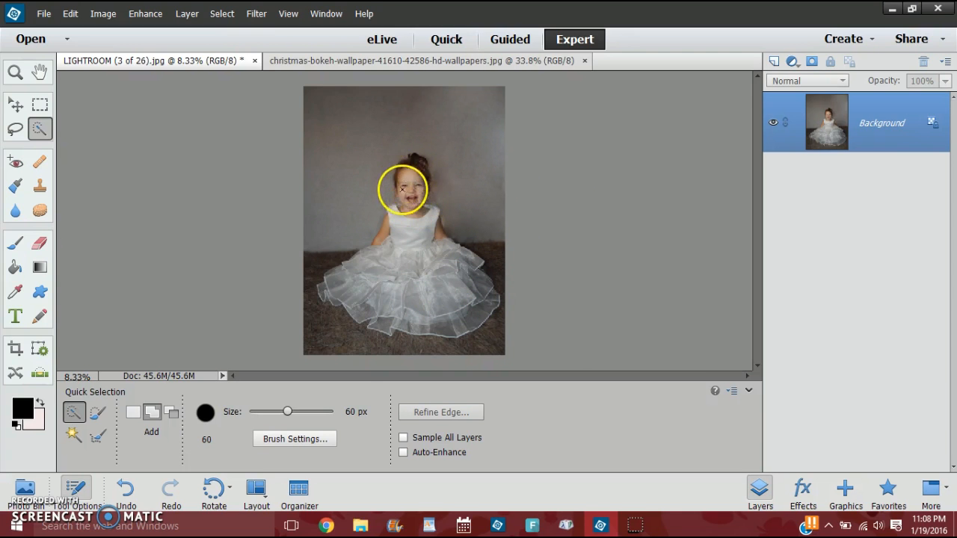
{"action": "left_click", "coordinate": [136, 13]}
{"action": "mouse_move", "coordinate": [175, 160]}
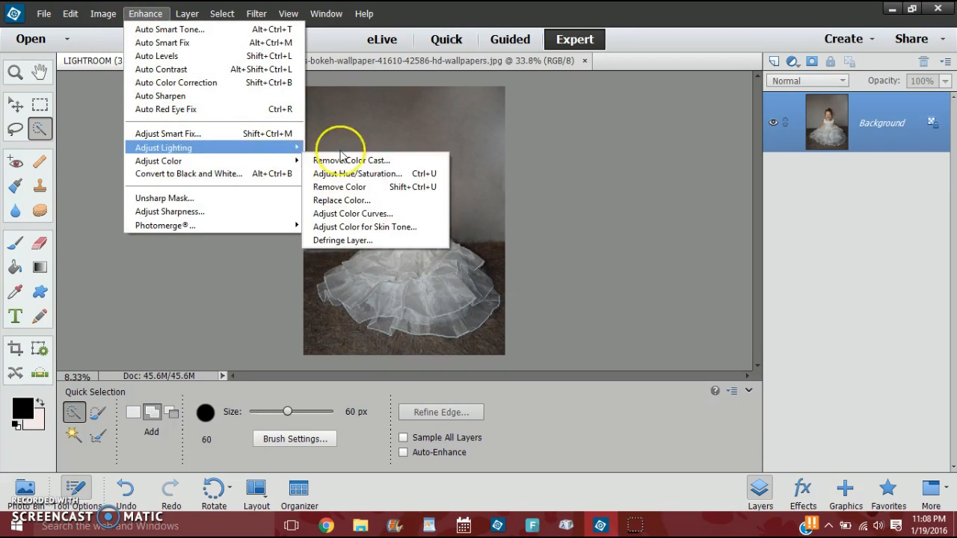
{"action": "left_click", "coordinate": [352, 199]}
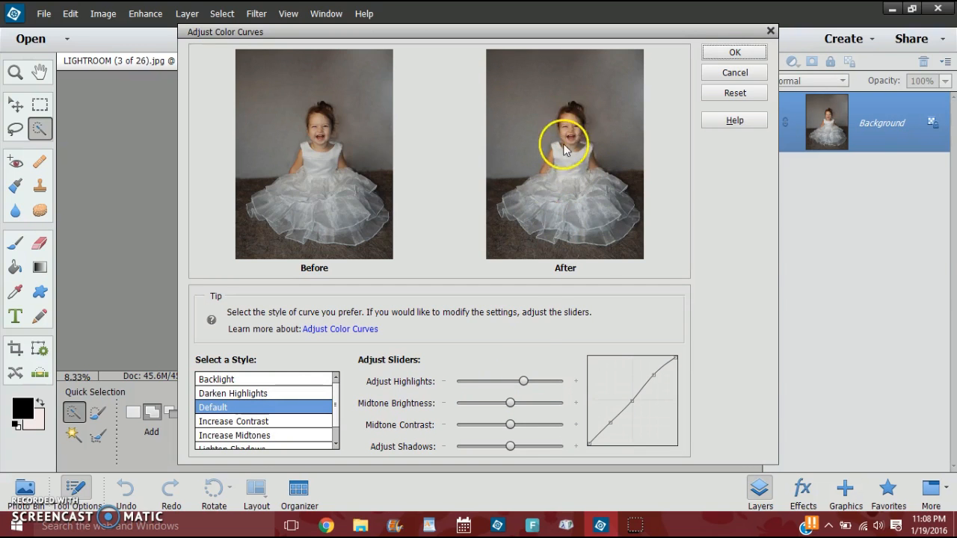
{"action": "left_click_drag", "start_coordinate": [513, 405], "coordinate": [525, 404]}
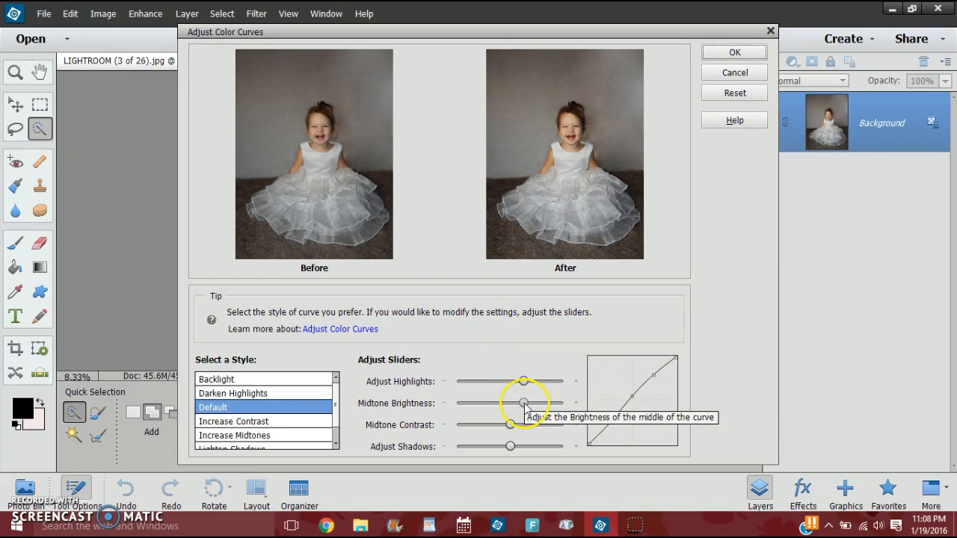
{"action": "mouse_move", "coordinate": [525, 403]}
{"action": "left_mouse_down"}
{"action": "mouse_move", "coordinate": [509, 404]}
{"action": "mouse_move", "coordinate": [523, 403]}
{"action": "left_mouse_up"}
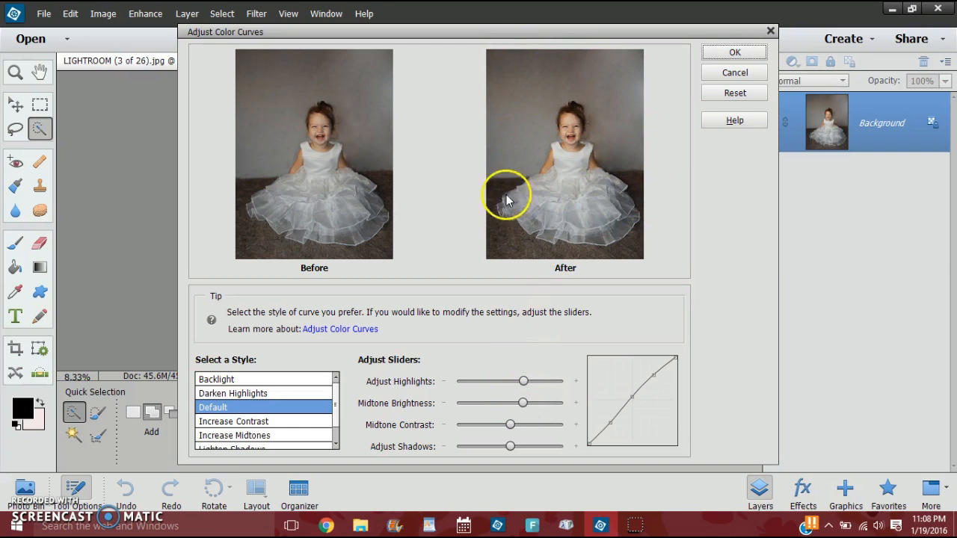
Lower the midtone contrast slightly, lighten the shadows, and apply the color curves adjustment.
{"action": "left_click_drag", "start_coordinate": [512, 426], "coordinate": [499, 426]}
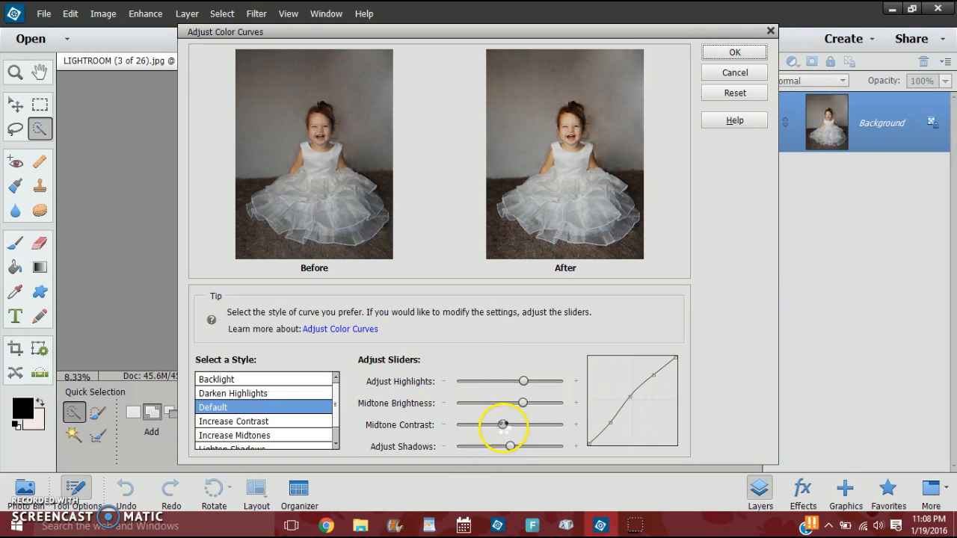
{"action": "left_click_drag", "start_coordinate": [512, 449], "coordinate": [521, 450]}
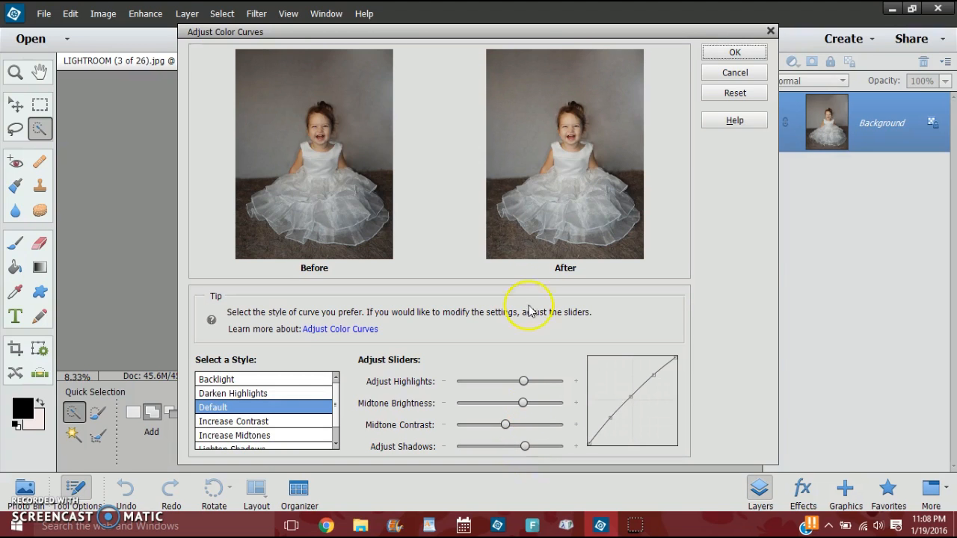
{"action": "left_click", "coordinate": [754, 58]}
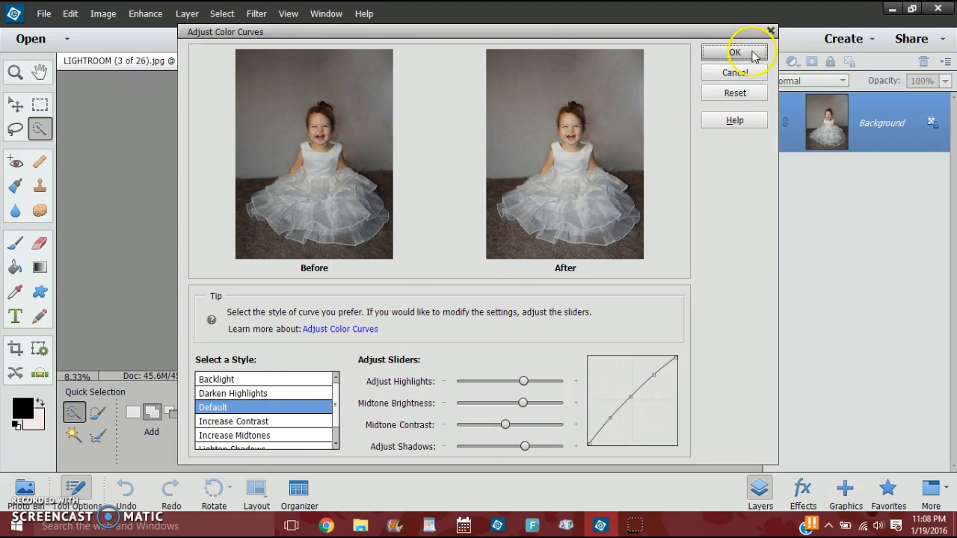
{"action": "left_click", "coordinate": [754, 54]}
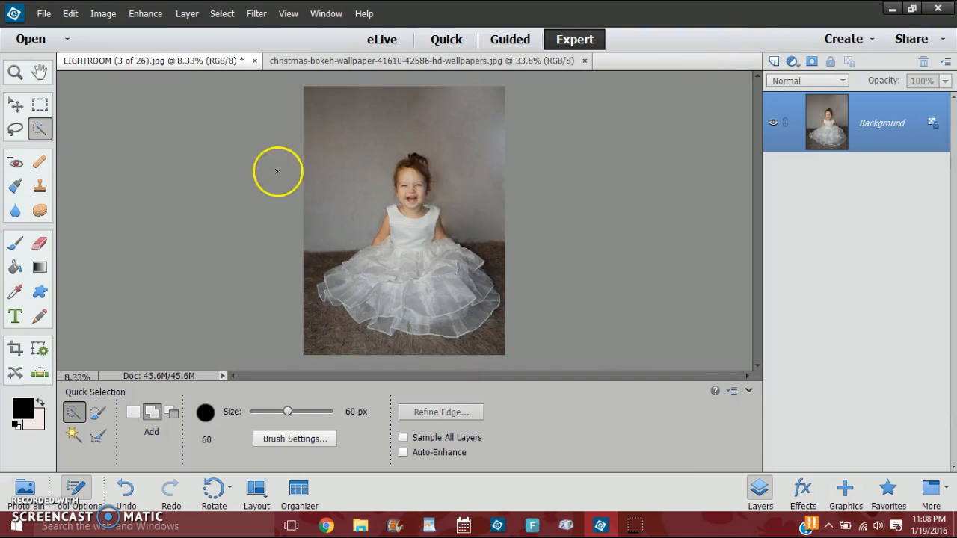
Select the girl's face, neck and both arms with the Quick Selection tool in Add mode at 60 px.
{"action": "key", "text": "ctrl+equal"}
{"action": "key", "text": "ctrl+equal"}
{"action": "key", "text": "ctrl+equal"}
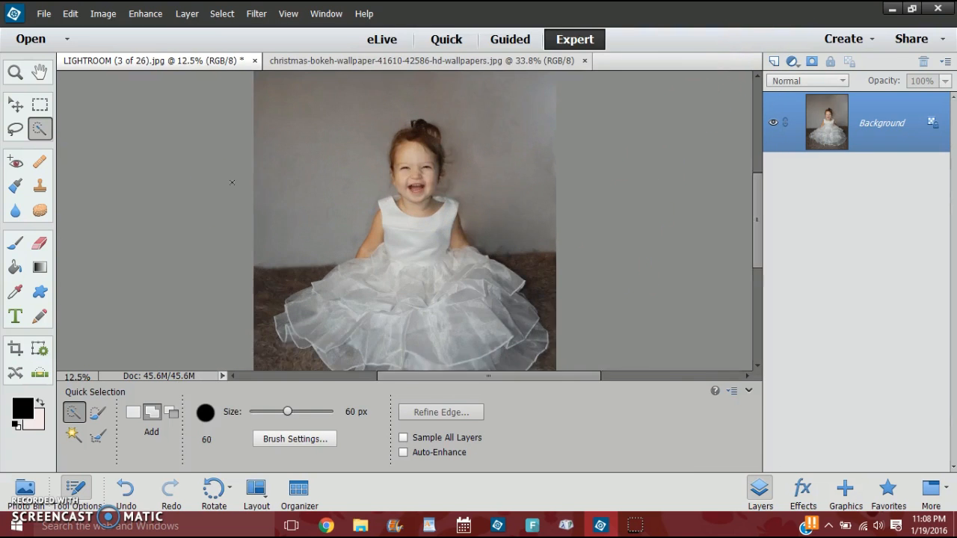
{"action": "scroll", "coordinate": [195, 220], "scroll_direction": "up", "scroll_amount": 2}
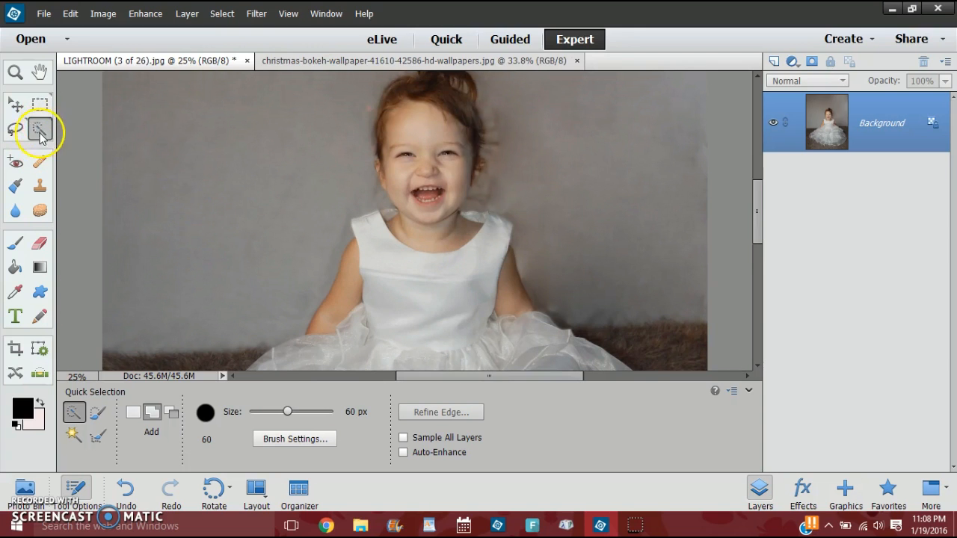
{"action": "mouse_move", "coordinate": [412, 112]}
{"action": "left_mouse_down"}
{"action": "mouse_move", "coordinate": [438, 152]}
{"action": "mouse_move", "coordinate": [438, 204]}
{"action": "mouse_move", "coordinate": [432, 214]}
{"action": "mouse_move", "coordinate": [382, 169]}
{"action": "mouse_move", "coordinate": [385, 179]}
{"action": "left_mouse_up"}
{"action": "left_click_drag", "start_coordinate": [401, 224], "coordinate": [416, 223]}
{"action": "left_click_drag", "start_coordinate": [351, 251], "coordinate": [332, 323]}
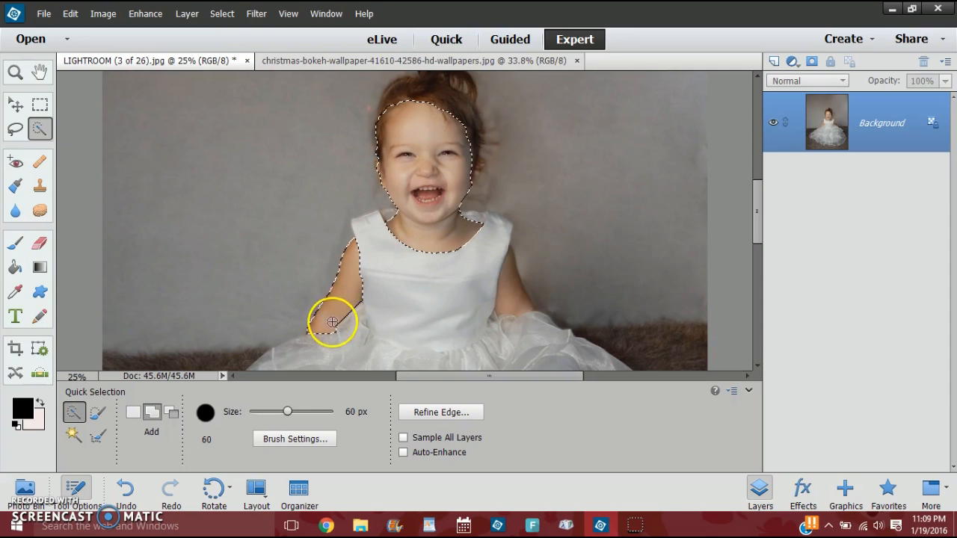
{"action": "left_click_drag", "start_coordinate": [510, 263], "coordinate": [519, 306]}
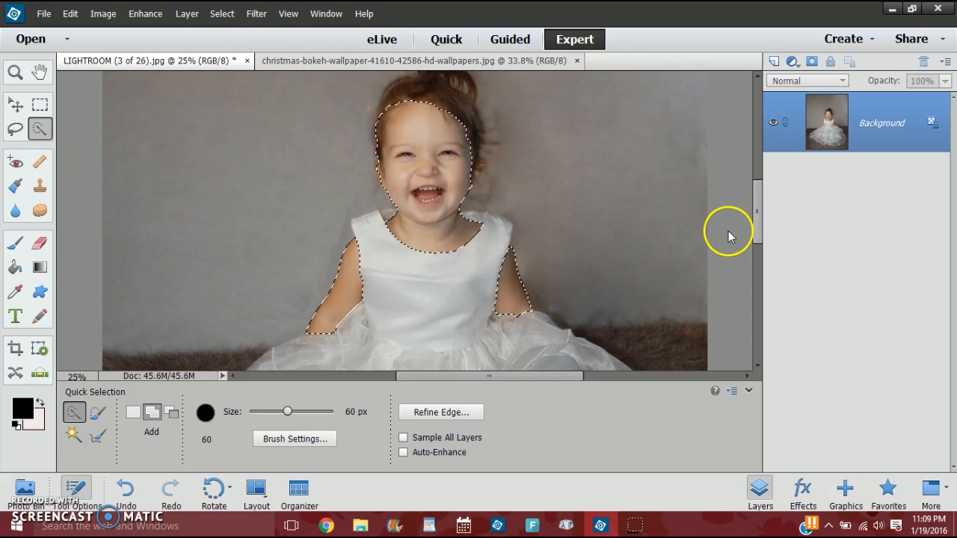
{"action": "scroll", "coordinate": [729, 231], "scroll_direction": "down", "scroll_amount": 8}
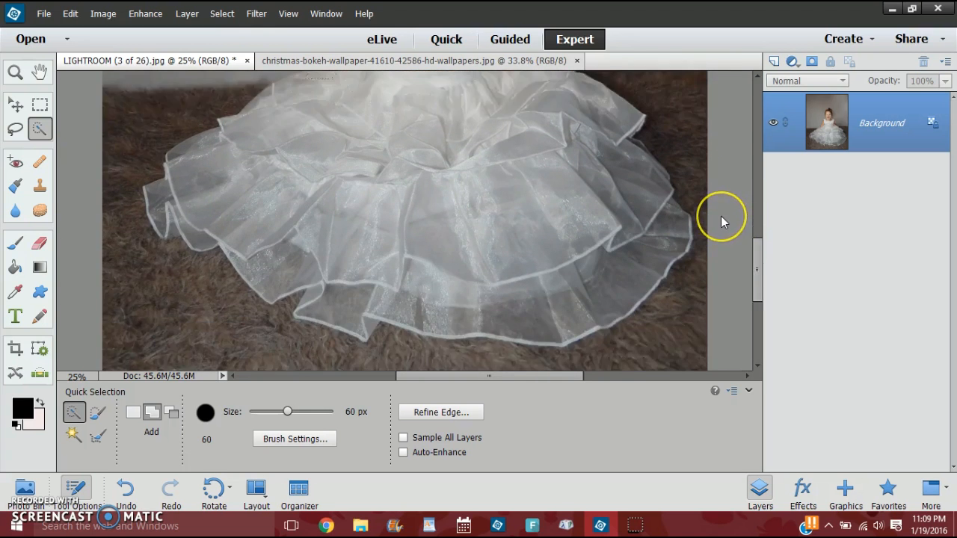
{"action": "scroll", "coordinate": [720, 216], "scroll_direction": "up", "scroll_amount": 8}
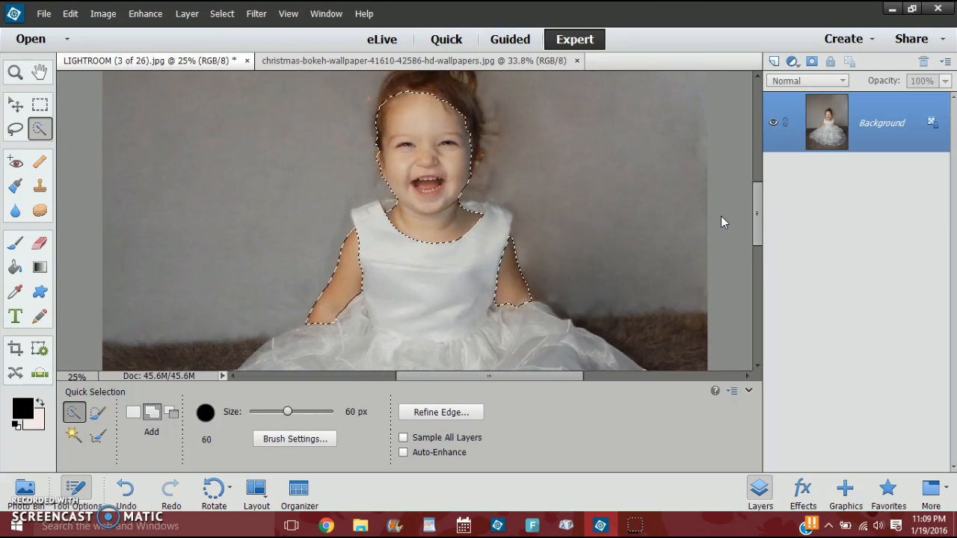
{"action": "scroll", "coordinate": [721, 216], "scroll_direction": "up", "scroll_amount": 1}
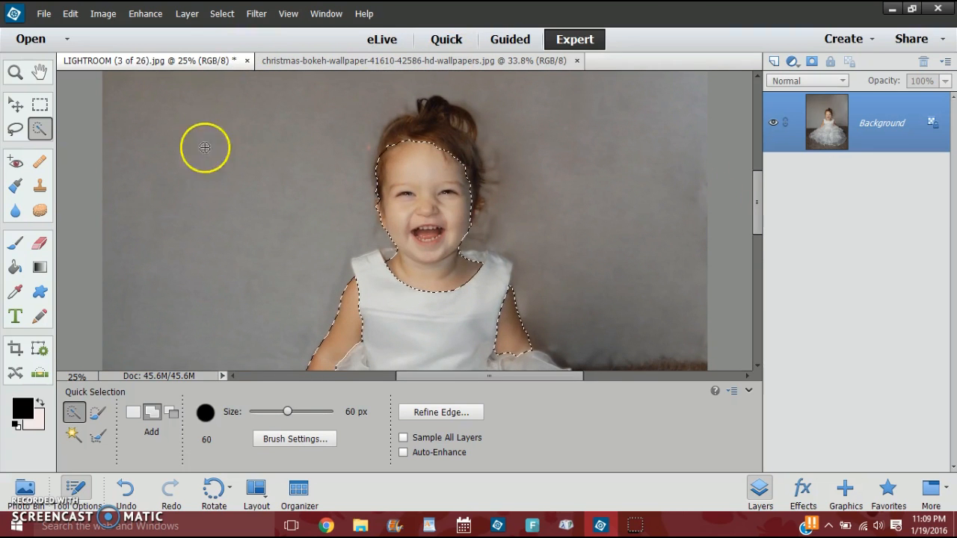
Output the skin selection through Refine Edge to a New Layer with Layer Mask.
{"action": "left_click", "coordinate": [222, 14]}
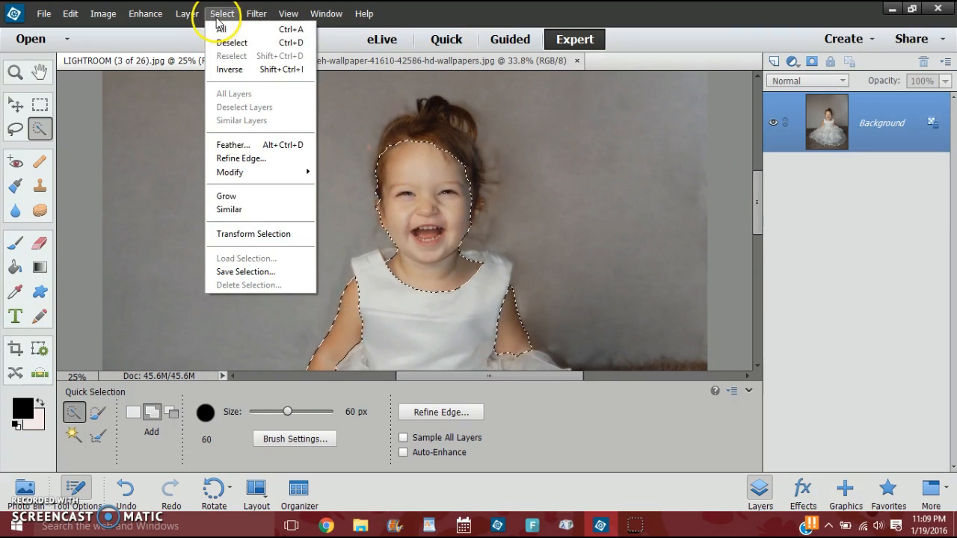
{"action": "left_click", "coordinate": [231, 145]}
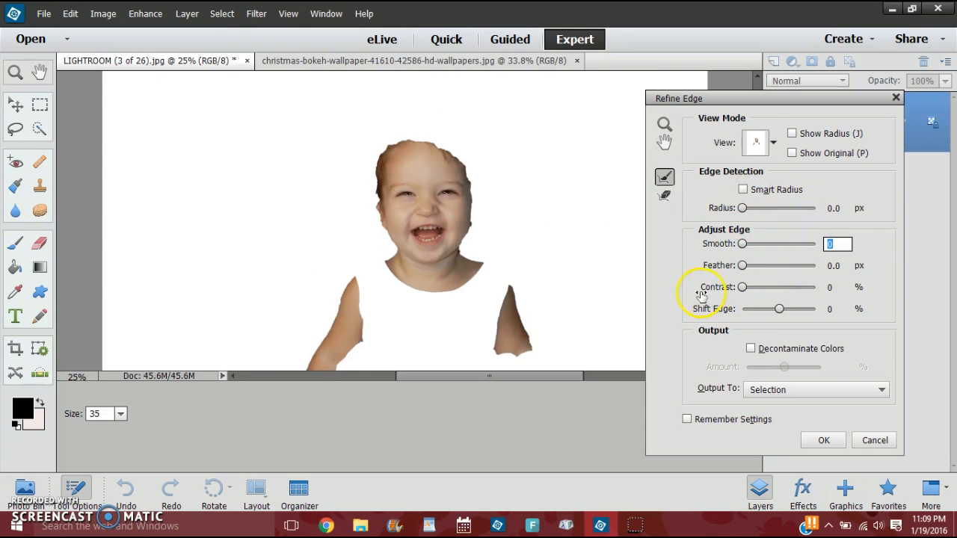
{"action": "left_click", "coordinate": [785, 390]}
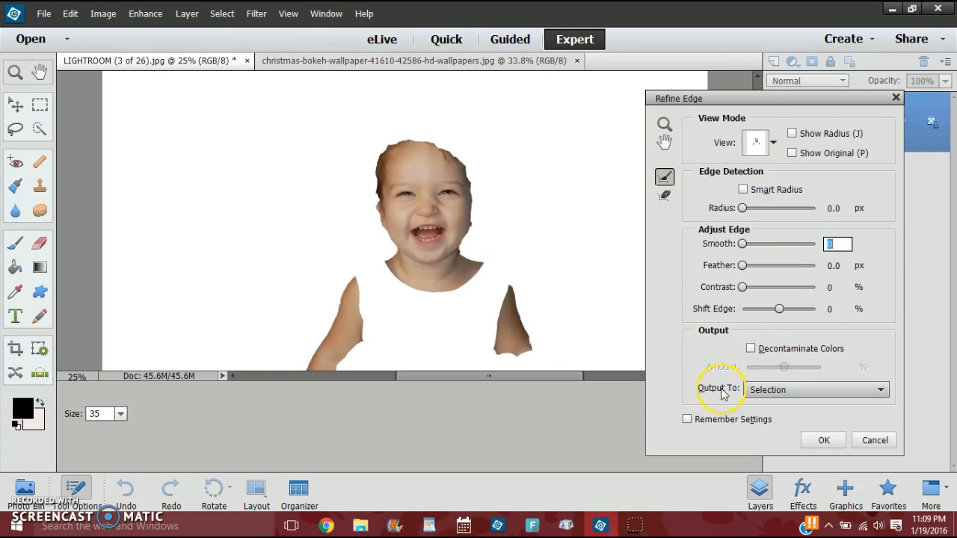
{"action": "left_click", "coordinate": [784, 391]}
{"action": "left_click", "coordinate": [794, 436]}
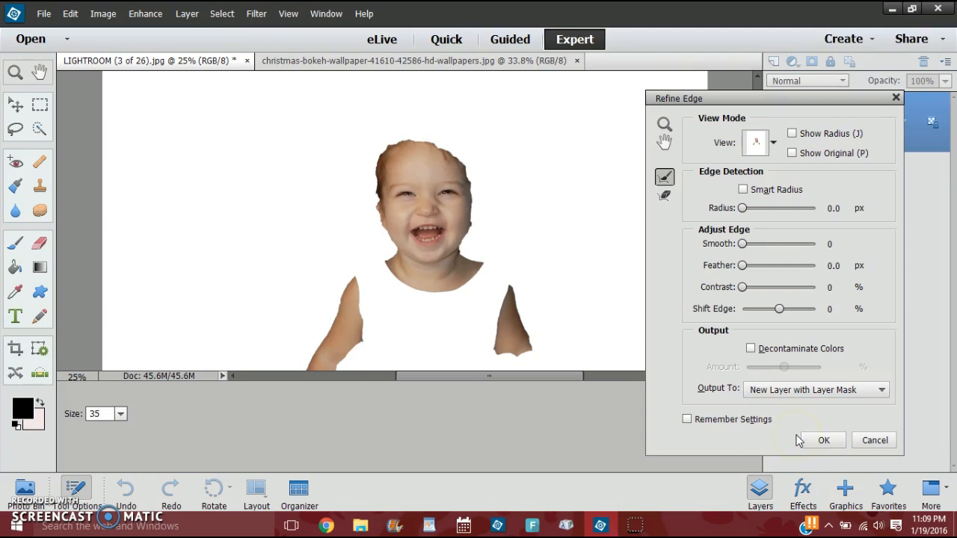
{"action": "left_click", "coordinate": [823, 439]}
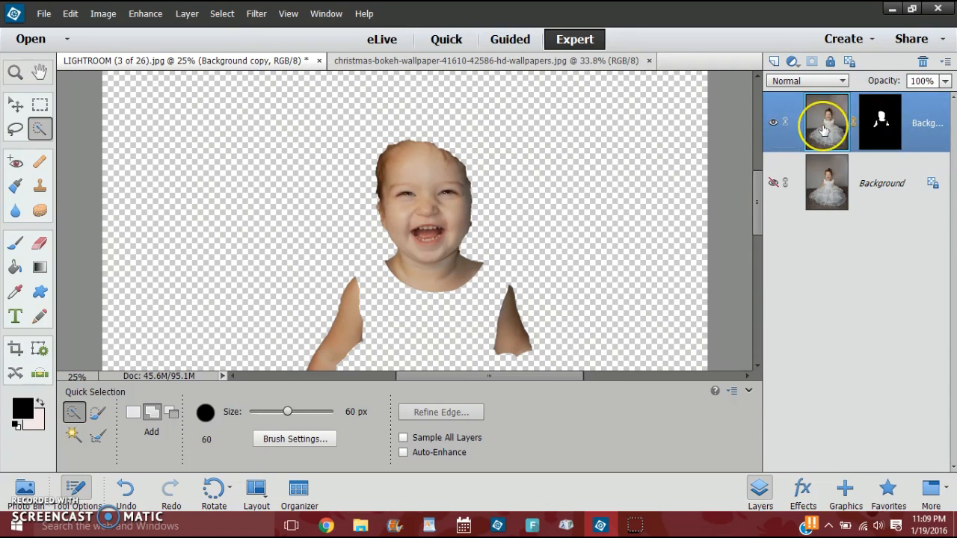
Apply Surface Blur with an 8 pixel radius and 18 level threshold to the image of the masked skin layer.
{"action": "left_click", "coordinate": [889, 131]}
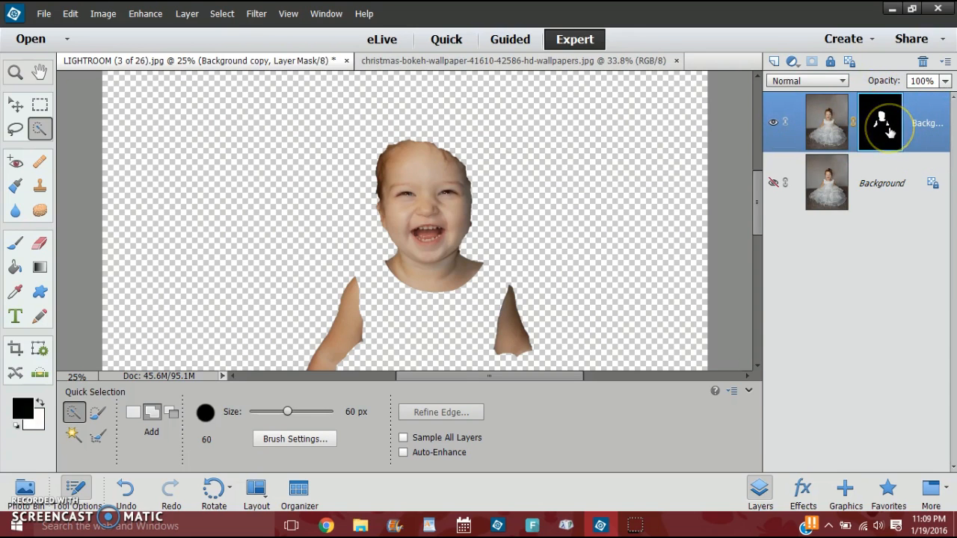
{"action": "left_click", "coordinate": [773, 122]}
{"action": "left_click", "coordinate": [773, 123]}
{"action": "left_click", "coordinate": [766, 133]}
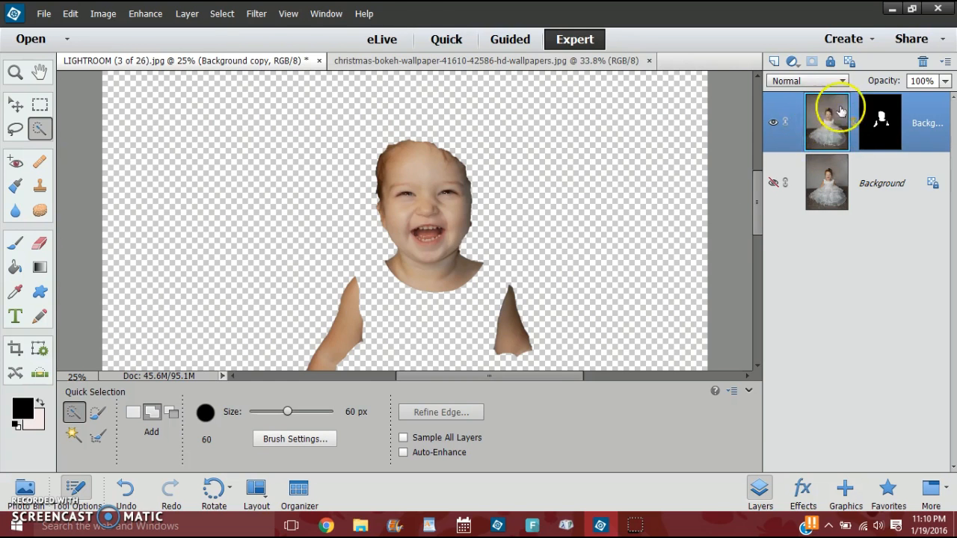
{"action": "left_click", "coordinate": [247, 16]}
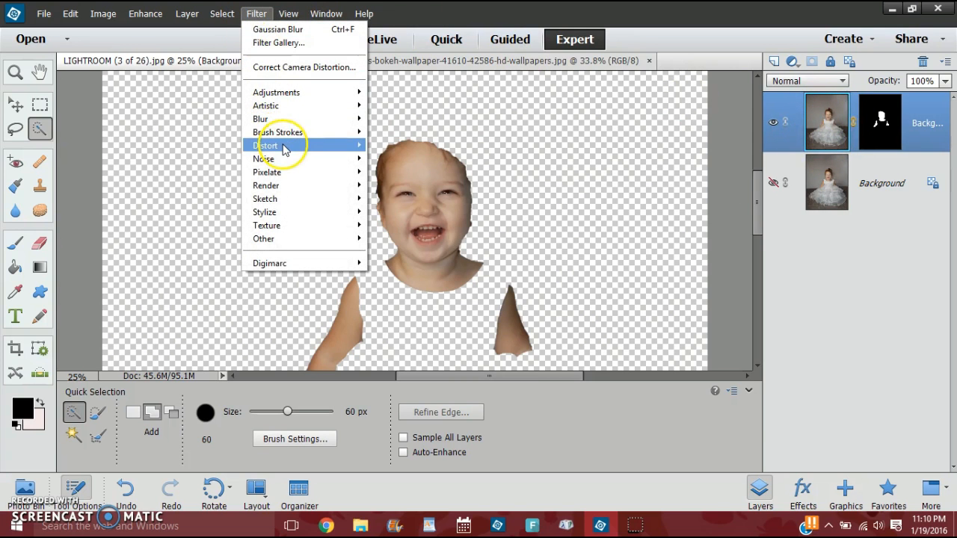
{"action": "mouse_move", "coordinate": [282, 125]}
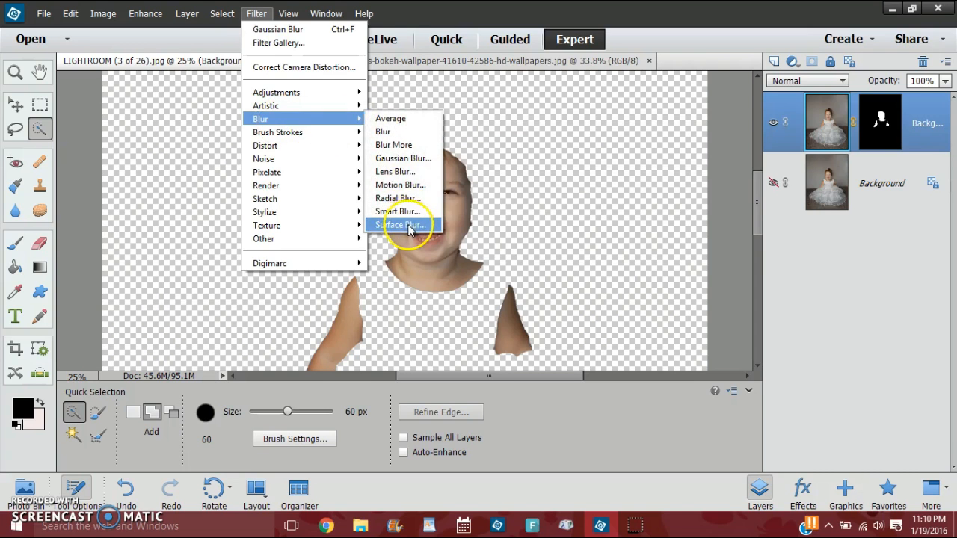
{"action": "left_click", "coordinate": [425, 222]}
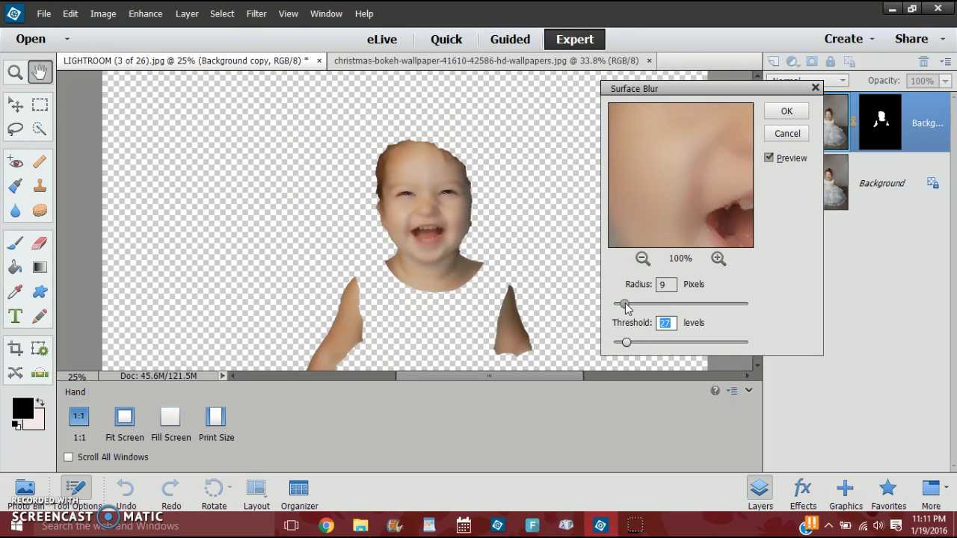
{"action": "key", "text": "shift+Tab"}
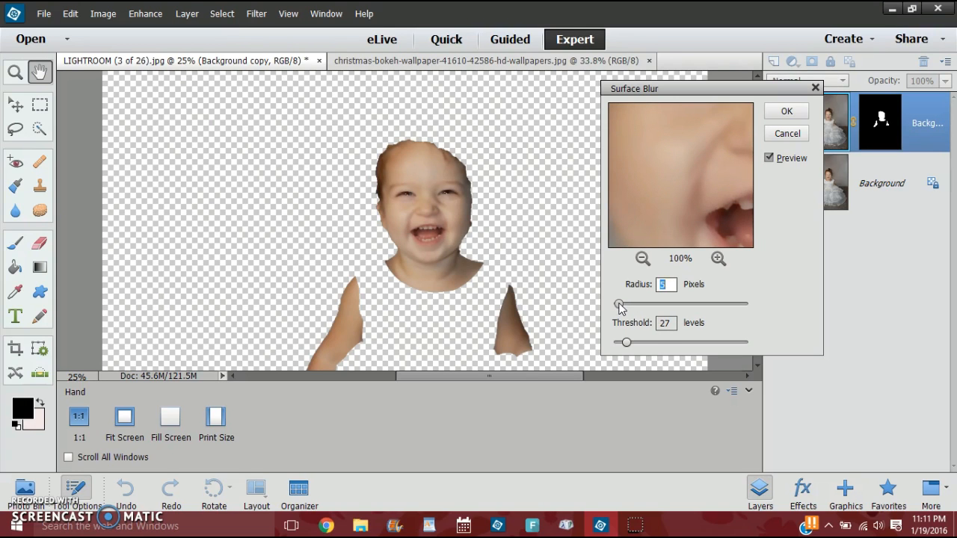
{"action": "left_click", "coordinate": [623, 342]}
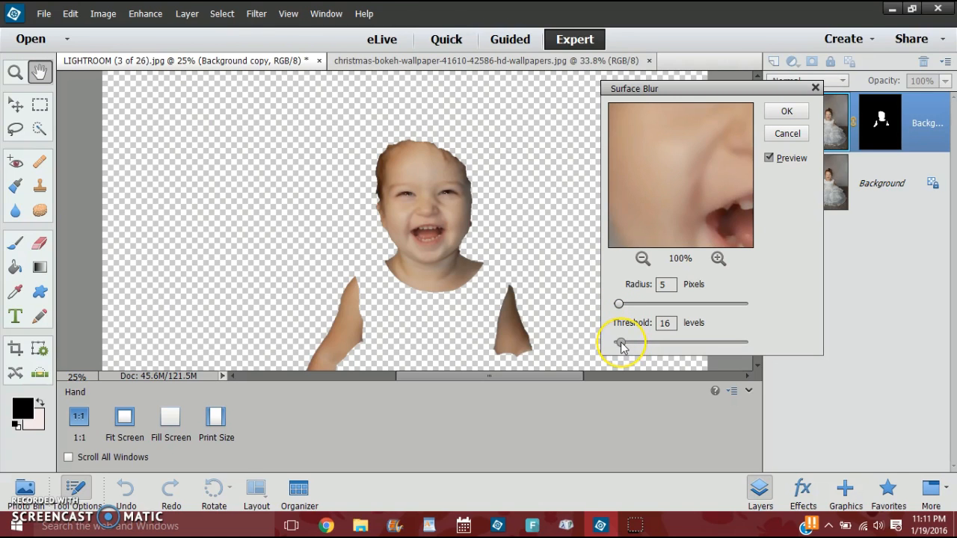
{"action": "left_click_drag", "start_coordinate": [621, 342], "coordinate": [619, 324]}
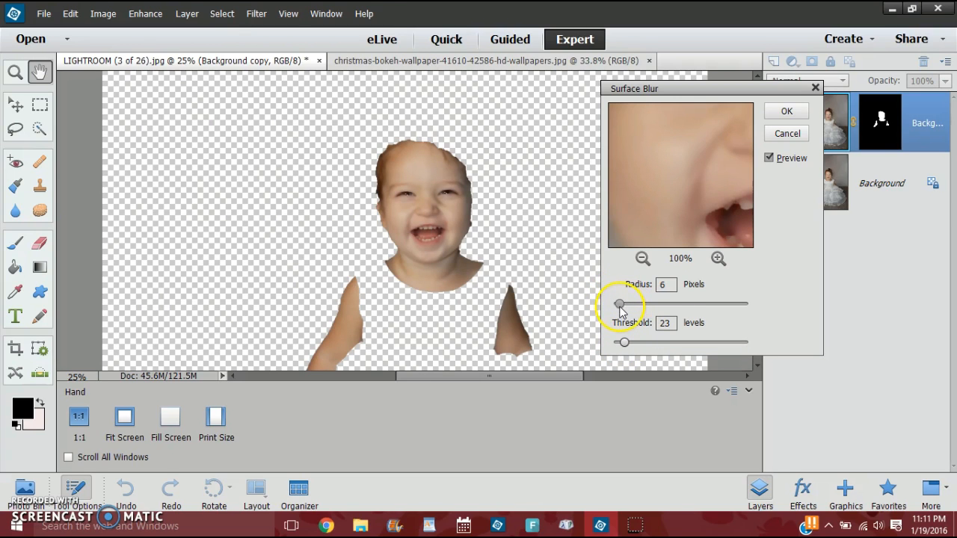
{"action": "left_click_drag", "start_coordinate": [622, 304], "coordinate": [625, 305]}
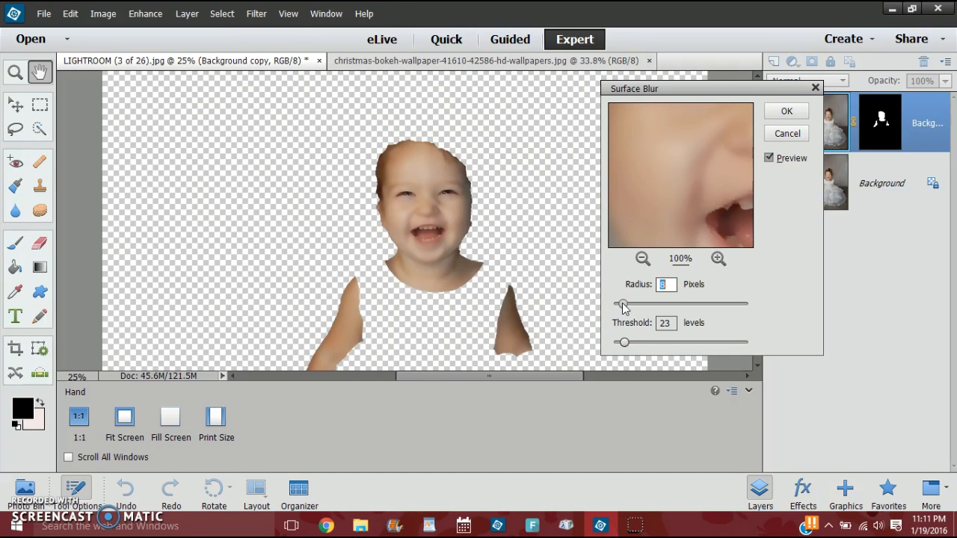
{"action": "left_click_drag", "start_coordinate": [625, 340], "coordinate": [623, 345]}
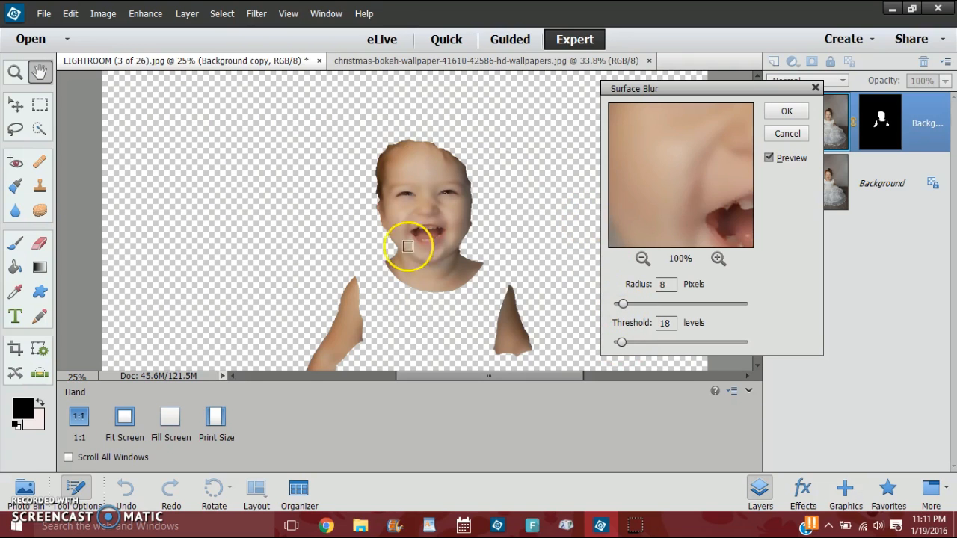
{"action": "left_click", "coordinate": [785, 112]}
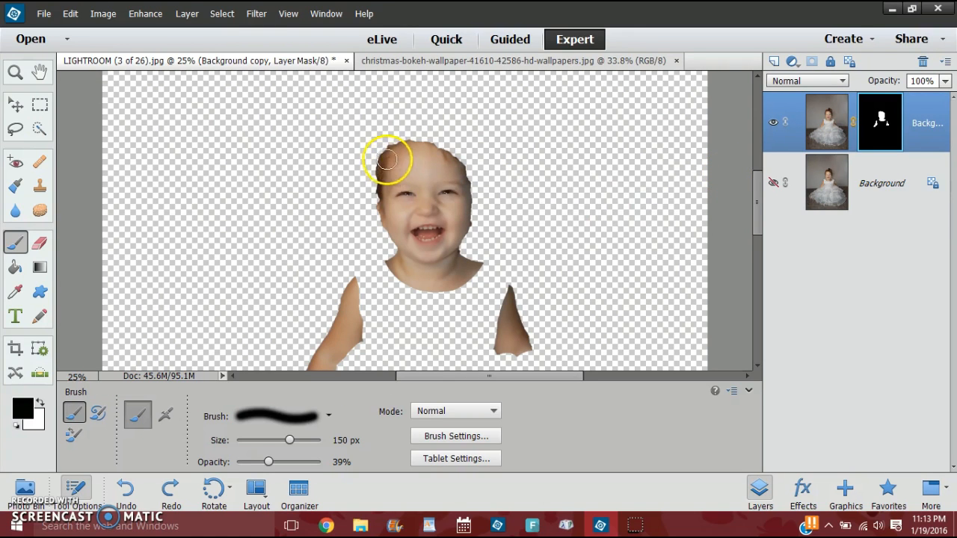
Show the Background layer and paint black over the eyes and mouth on the skin mask with a 150 px brush, raising its opacity to 71%.
{"action": "scroll", "coordinate": [533, 217], "scroll_direction": "down", "scroll_amount": 1}
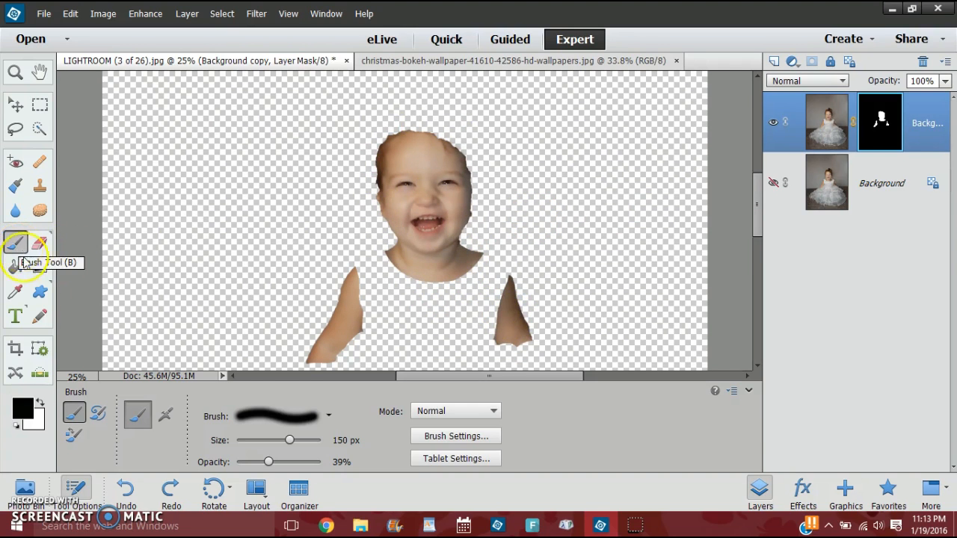
{"action": "left_click", "coordinate": [305, 419]}
{"action": "left_click", "coordinate": [305, 419]}
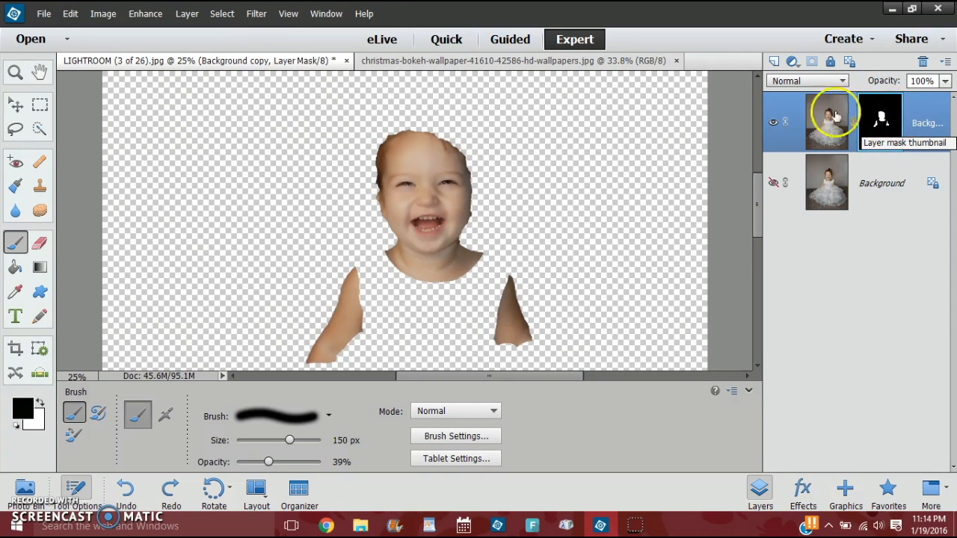
{"action": "left_click", "coordinate": [774, 183]}
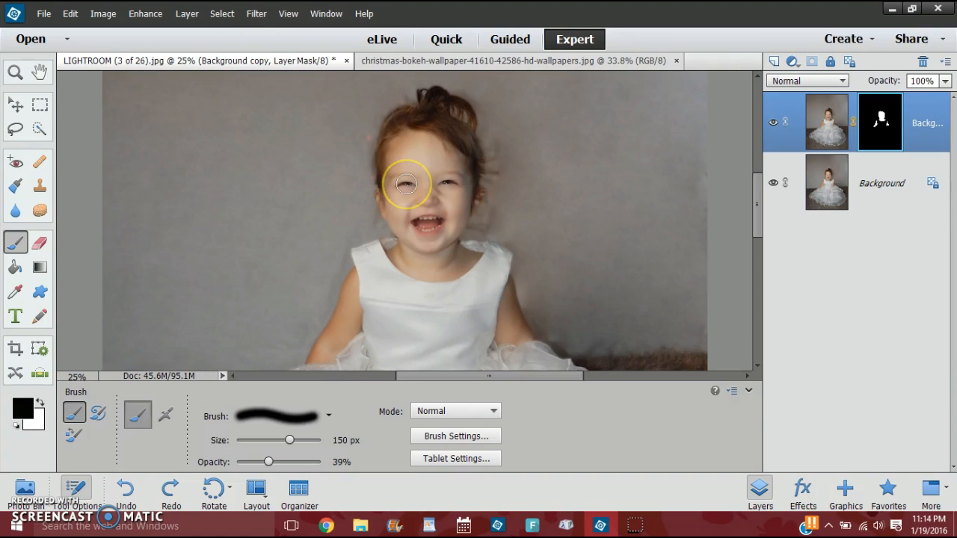
{"action": "mouse_move", "coordinate": [406, 185]}
{"action": "left_mouse_down"}
{"action": "mouse_move", "coordinate": [448, 184]}
{"action": "mouse_move", "coordinate": [421, 226]}
{"action": "mouse_move", "coordinate": [431, 223]}
{"action": "left_mouse_up"}
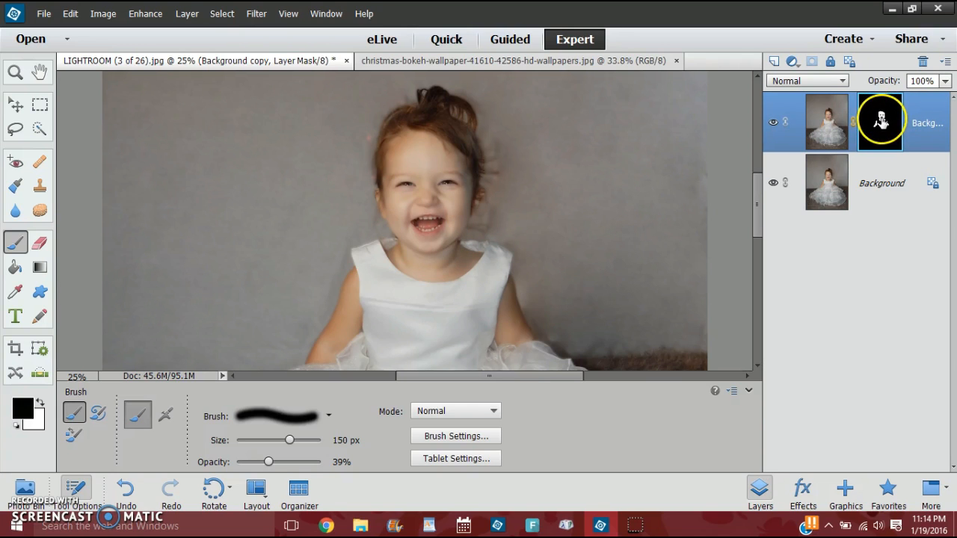
{"action": "left_click_drag", "start_coordinate": [269, 462], "coordinate": [292, 465]}
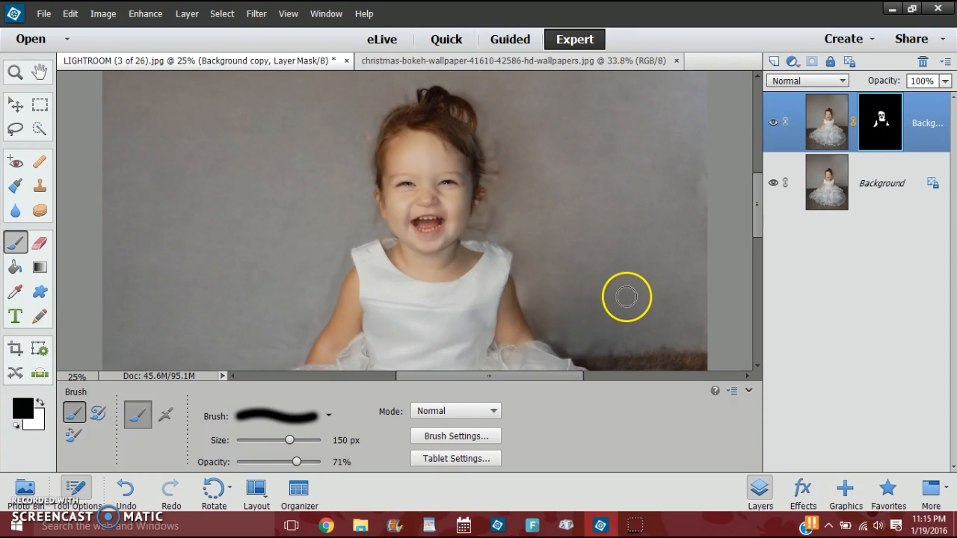
Convert the locked background of the Christmas bokeh image into an editable layer with Normal mode and 100% opacity.
{"action": "key", "text": "ctrl+minus"}
{"action": "key", "text": "ctrl+minus"}
{"action": "key", "text": "ctrl+minus"}
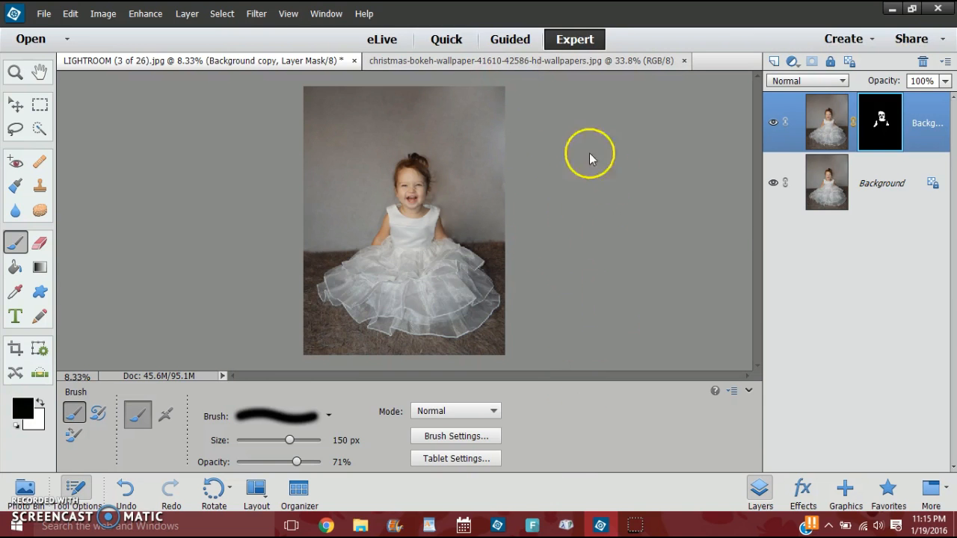
{"action": "left_click", "coordinate": [513, 66]}
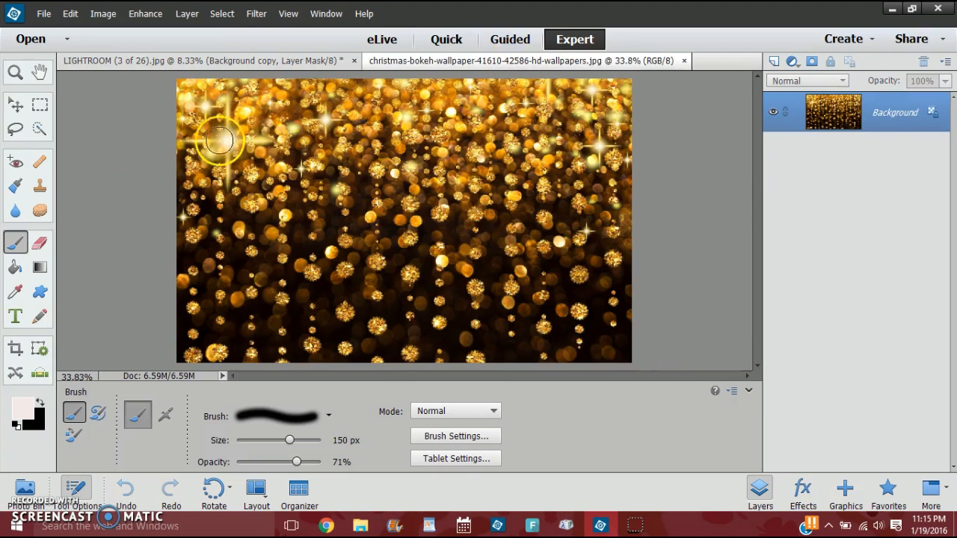
{"action": "left_click", "coordinate": [16, 108]}
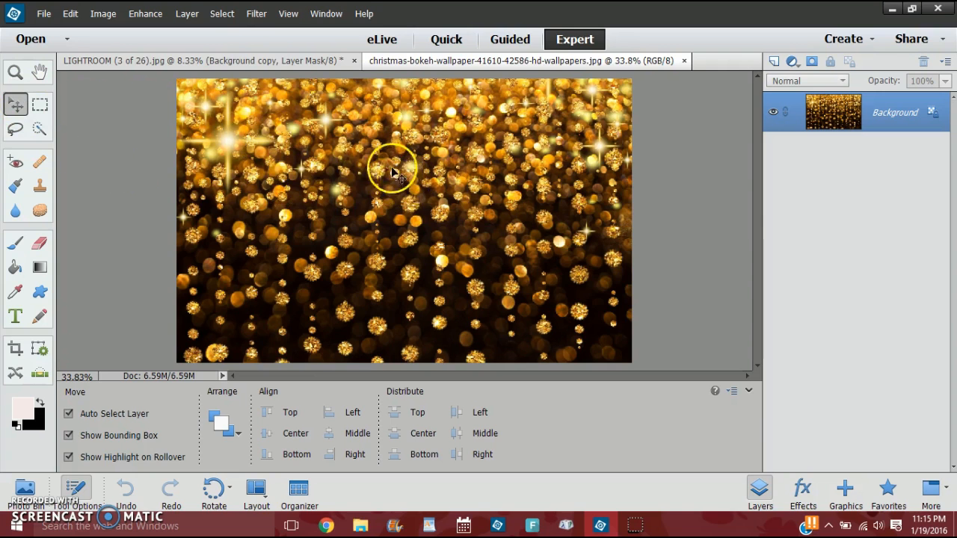
{"action": "left_click_drag", "start_coordinate": [321, 167], "coordinate": [388, 198]}
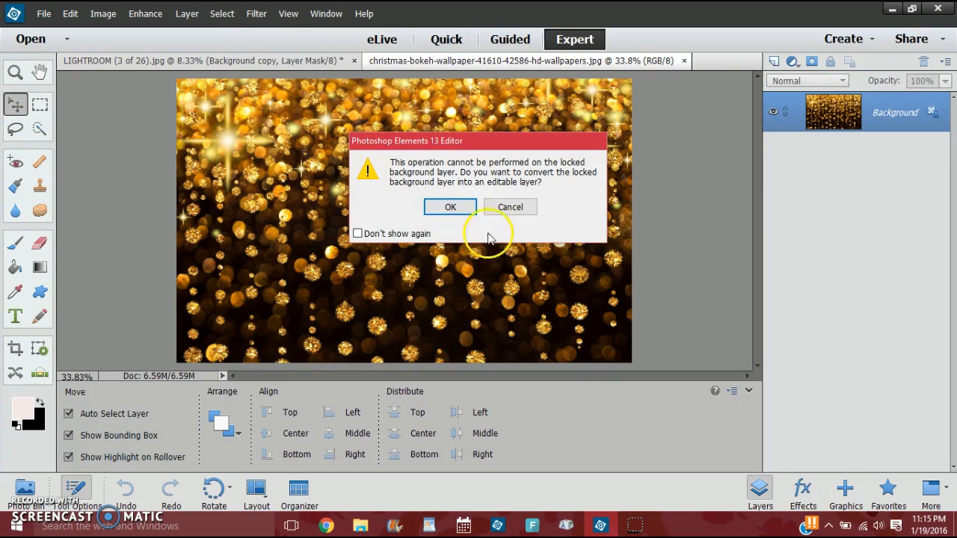
{"action": "left_click", "coordinate": [449, 209]}
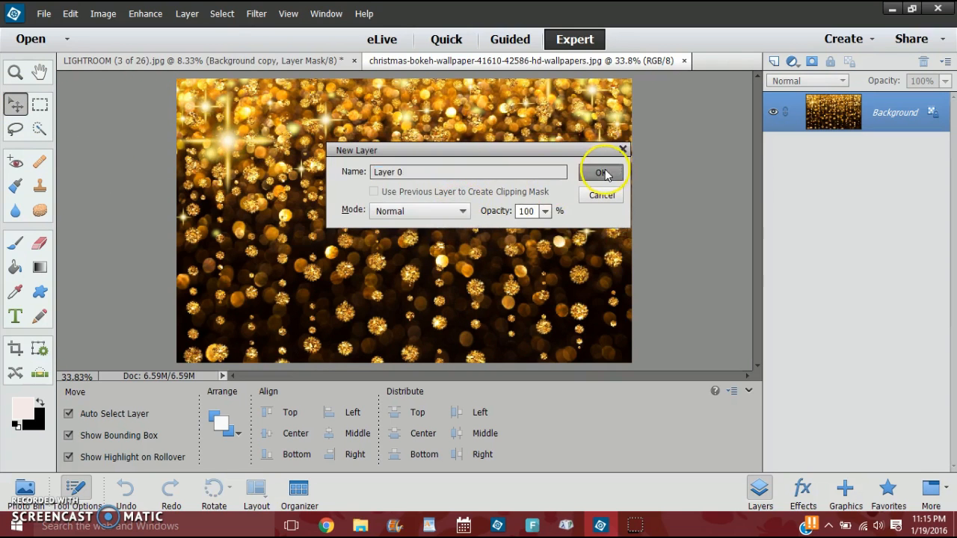
{"action": "left_click", "coordinate": [603, 173]}
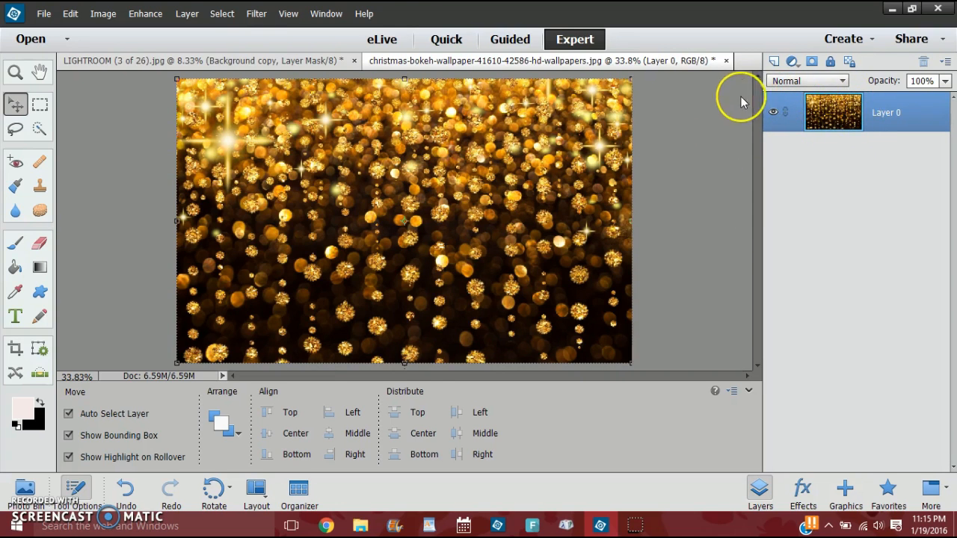
Copy the bokeh layer into the portrait and stretch it to about 366% width and 326% height over the backdrop and upper body.
{"action": "left_click_drag", "start_coordinate": [437, 216], "coordinate": [378, 160]}
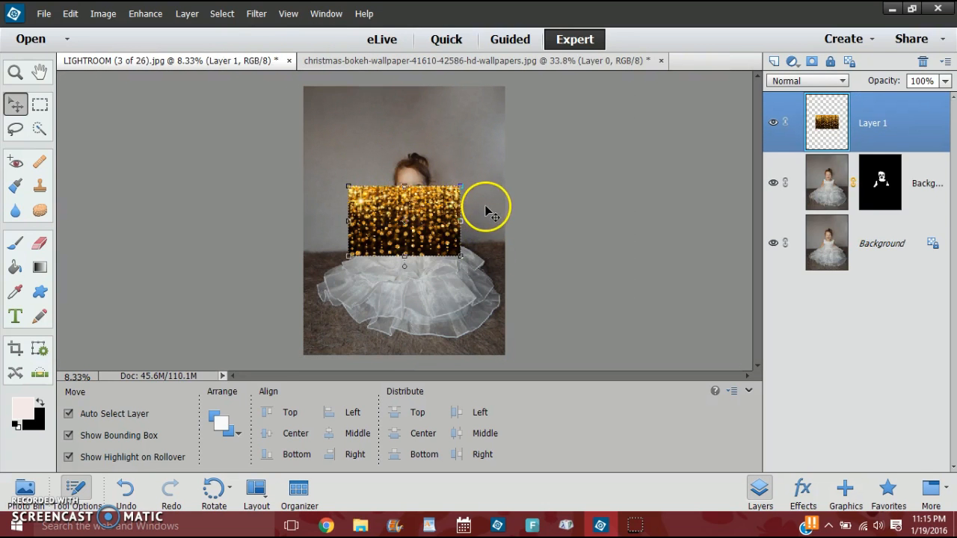
{"action": "left_click_drag", "start_coordinate": [461, 186], "coordinate": [759, 28]}
{"action": "left_click_drag", "start_coordinate": [626, 184], "coordinate": [531, 175]}
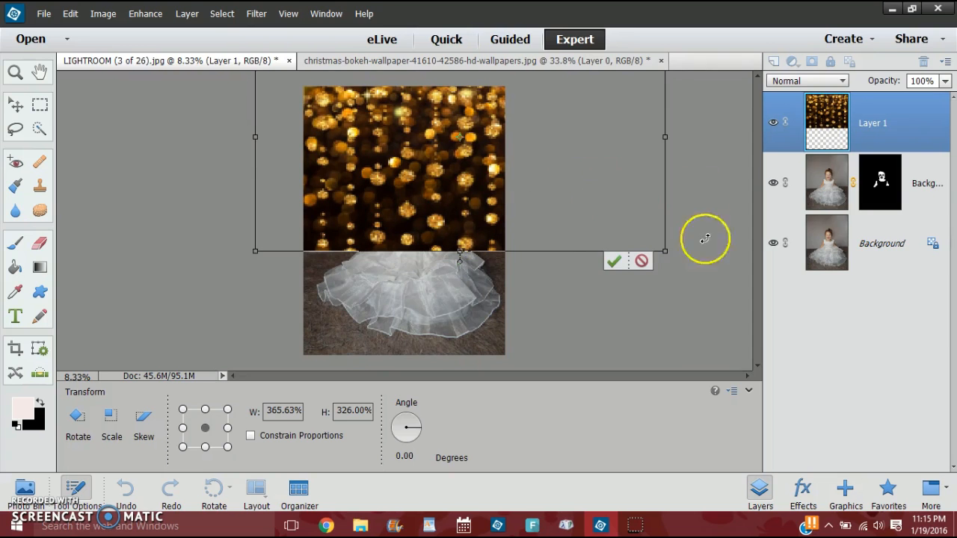
{"action": "left_click", "coordinate": [612, 263]}
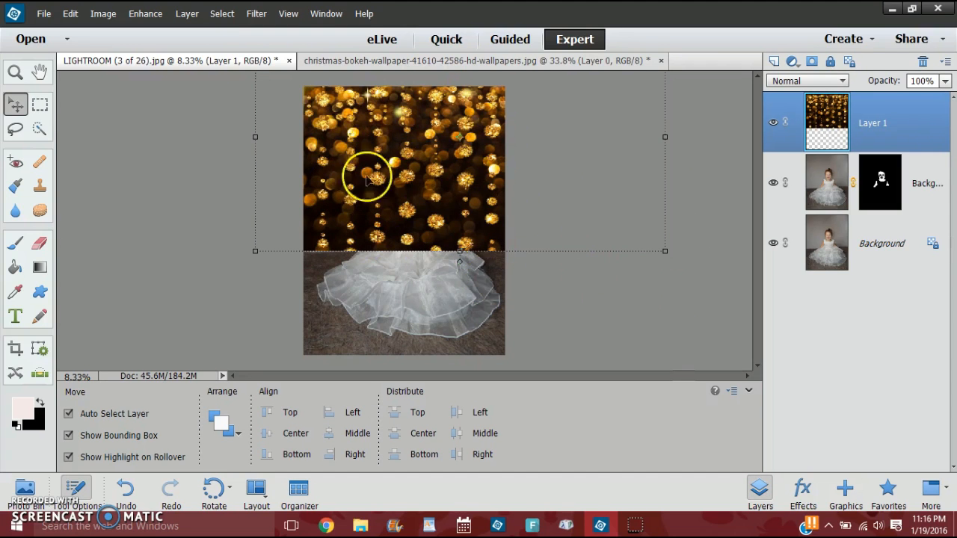
Try the Hard Light, Vivid Light, Linear Light, Darken, Multiply, Color Burn and Lighten blend modes on the bokeh layer.
{"action": "left_click", "coordinate": [842, 81]}
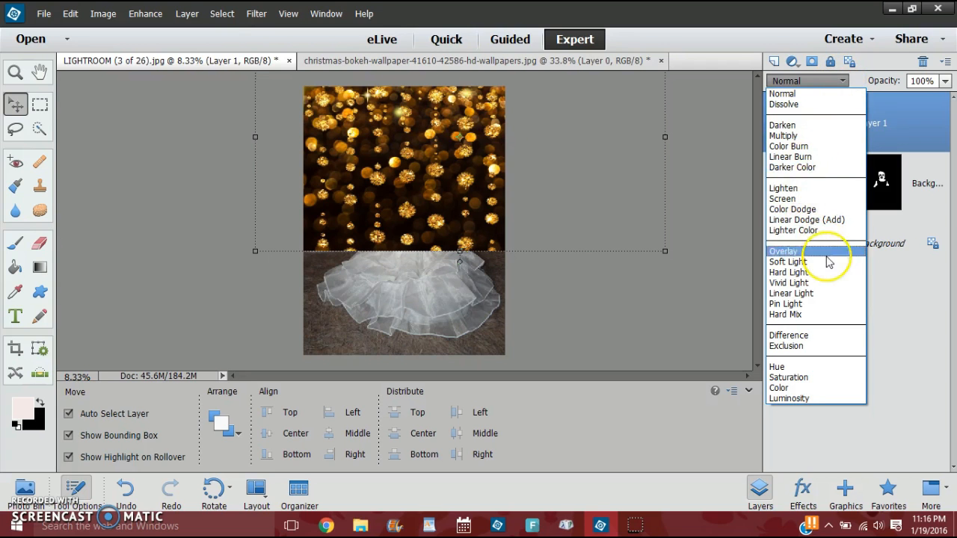
{"action": "left_click", "coordinate": [810, 141]}
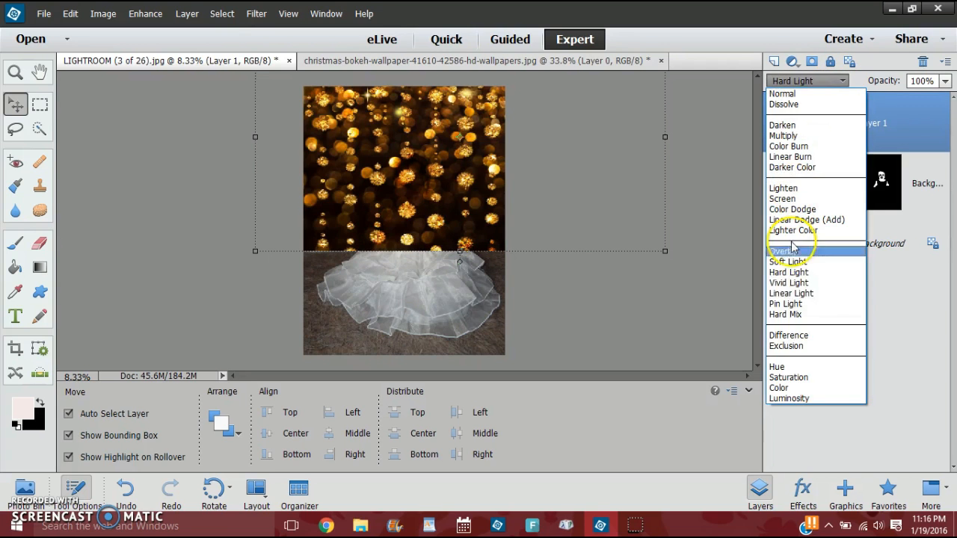
{"action": "left_click", "coordinate": [800, 285]}
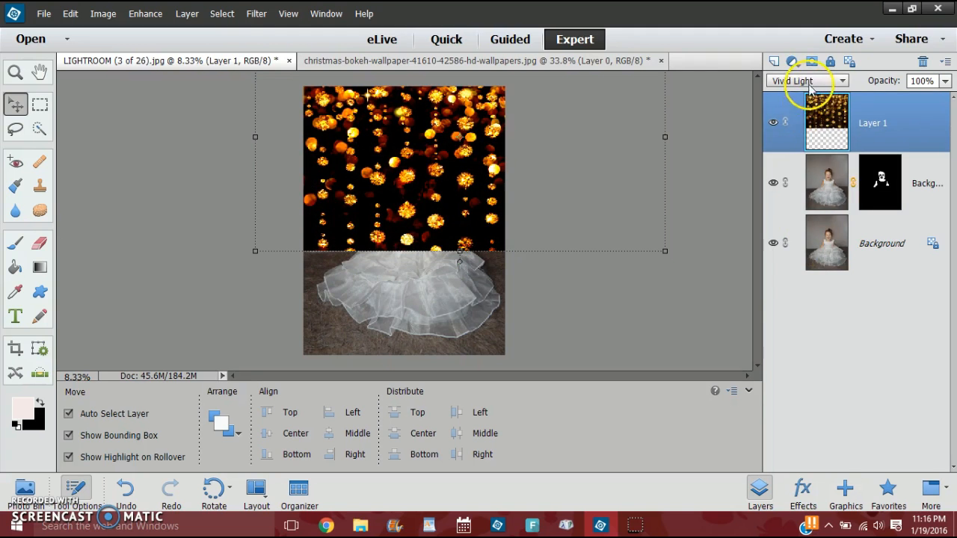
{"action": "left_click", "coordinate": [805, 81]}
{"action": "left_click", "coordinate": [802, 293]}
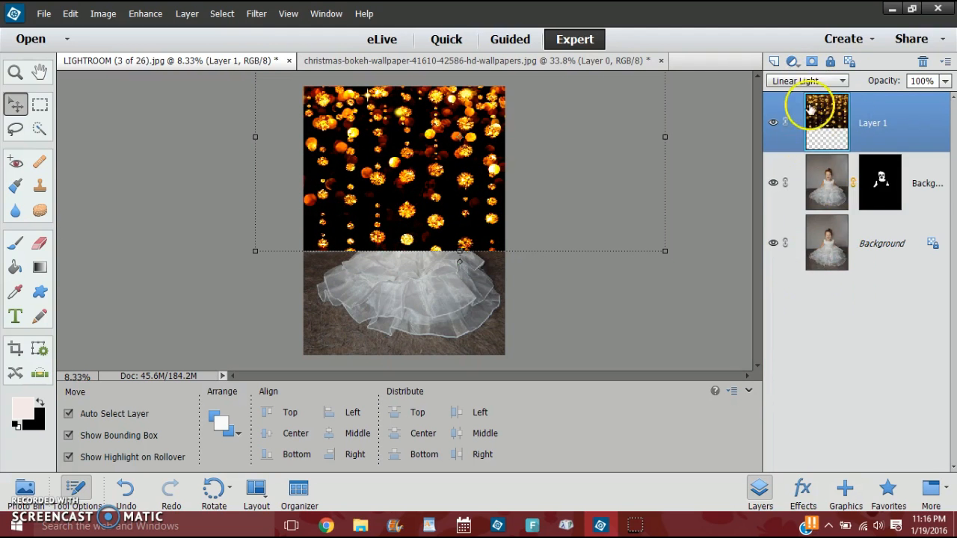
{"action": "left_click", "coordinate": [803, 80]}
{"action": "left_click", "coordinate": [817, 125]}
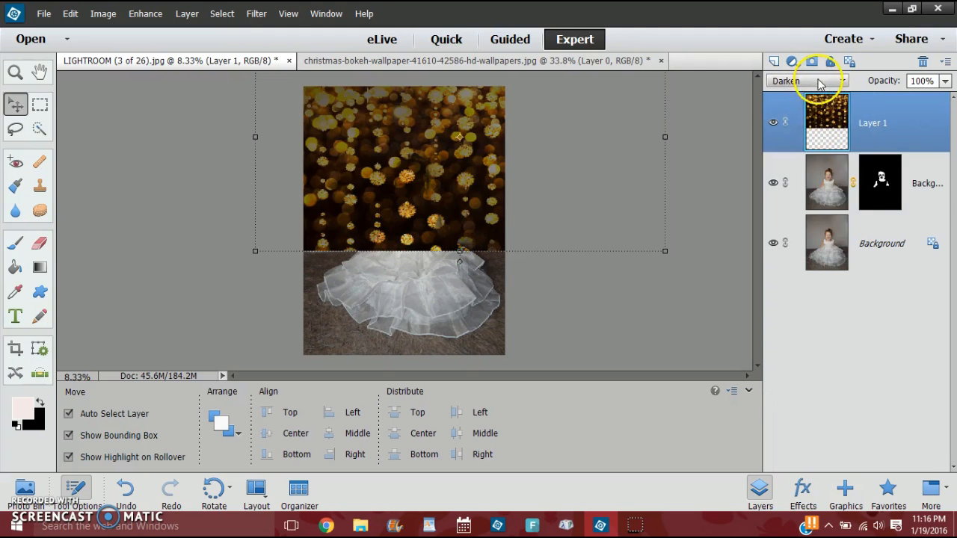
{"action": "left_click", "coordinate": [808, 80]}
{"action": "left_click", "coordinate": [818, 136]}
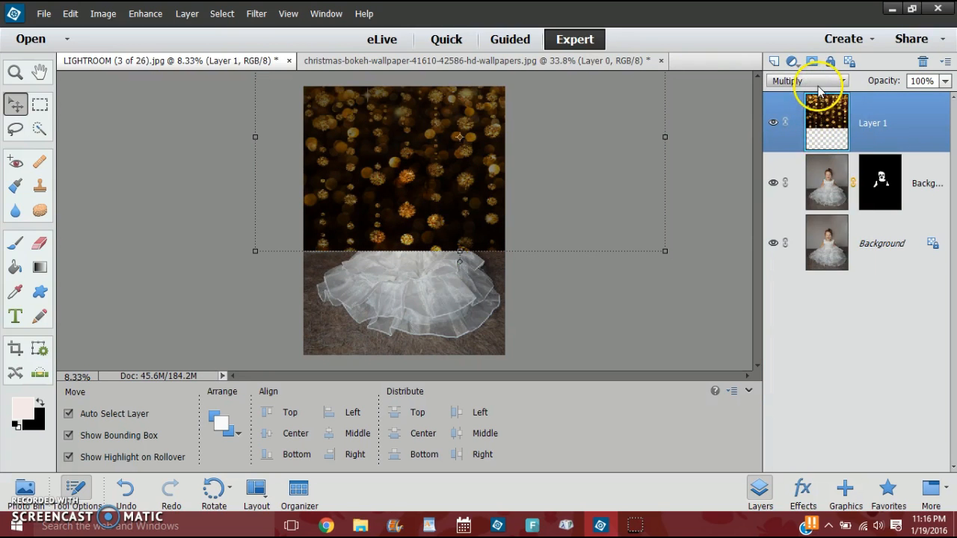
{"action": "left_click", "coordinate": [816, 81]}
{"action": "left_click", "coordinate": [821, 146]}
{"action": "left_click", "coordinate": [817, 81]}
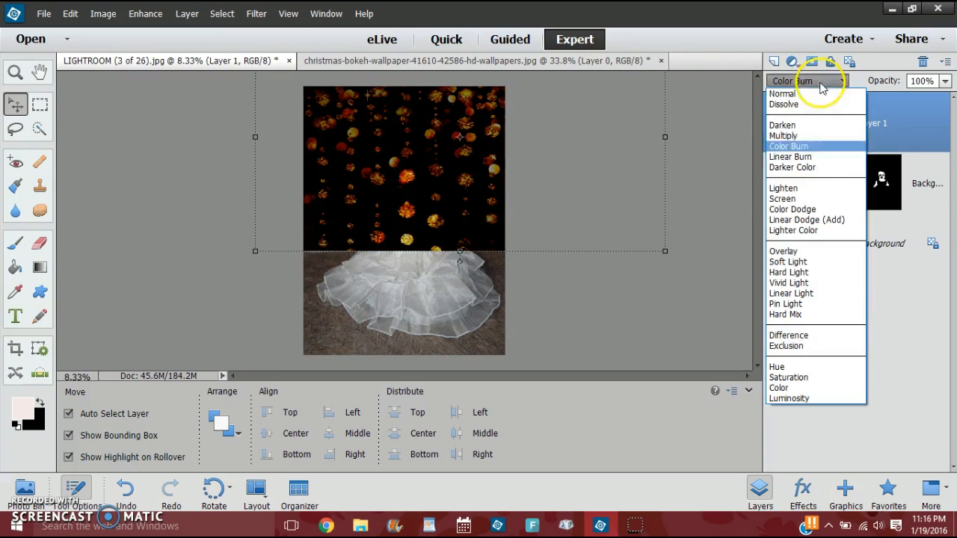
{"action": "left_click", "coordinate": [820, 189]}
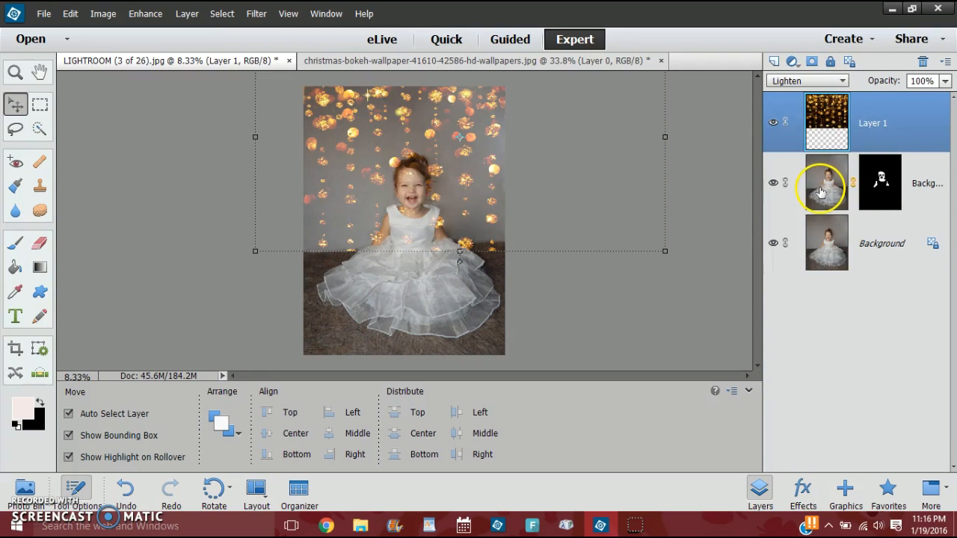
Set the bokeh layer's blend mode to Screen and deselect the layer.
{"action": "left_click", "coordinate": [804, 82]}
{"action": "left_click", "coordinate": [794, 198]}
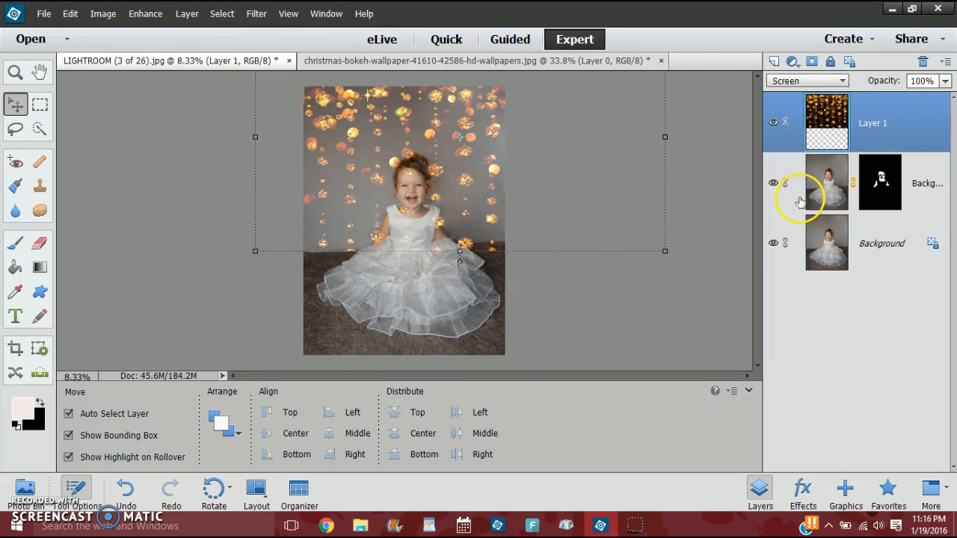
{"action": "left_click", "coordinate": [711, 181]}
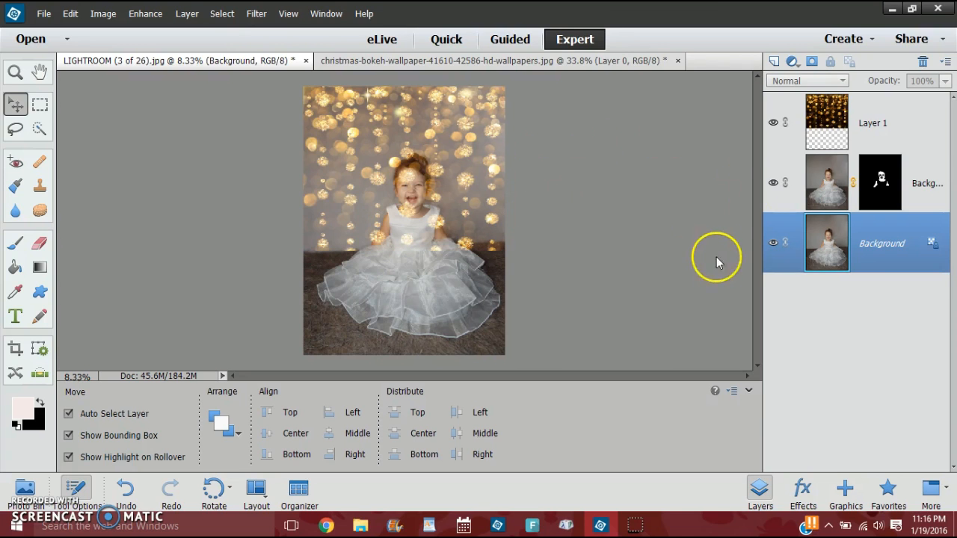
Add a layer mask to the bokeh layer and get the Brush tool ready for painting on it.
{"action": "left_click", "coordinate": [834, 121]}
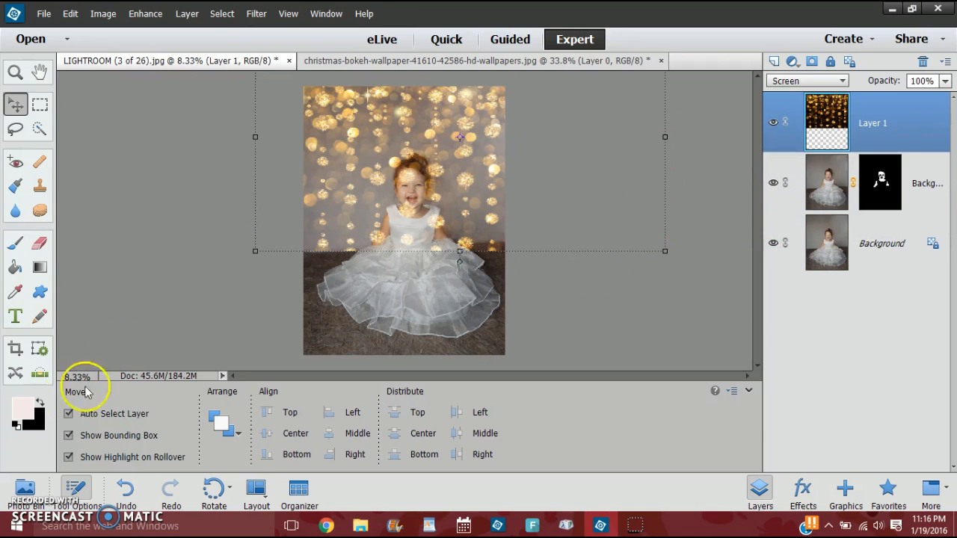
{"action": "left_click", "coordinate": [15, 242]}
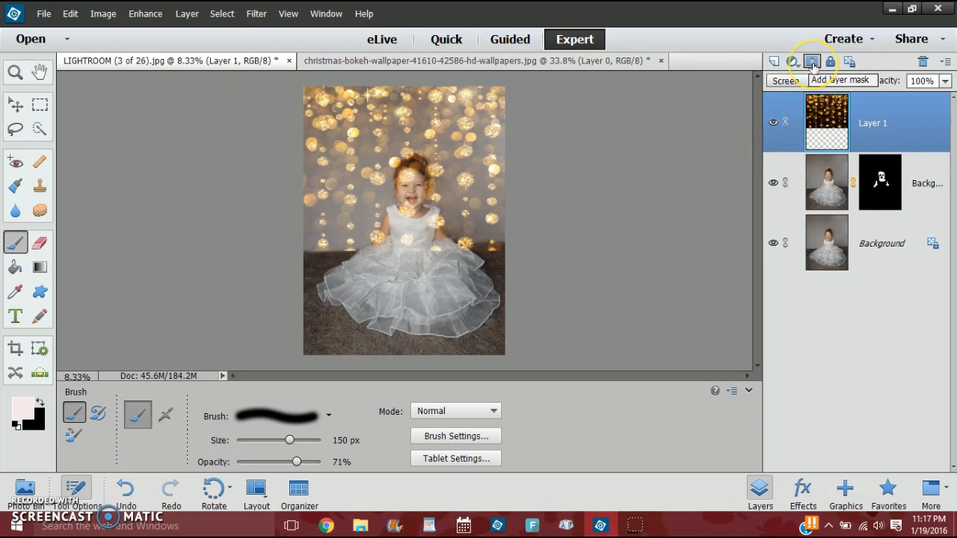
{"action": "left_click", "coordinate": [812, 62]}
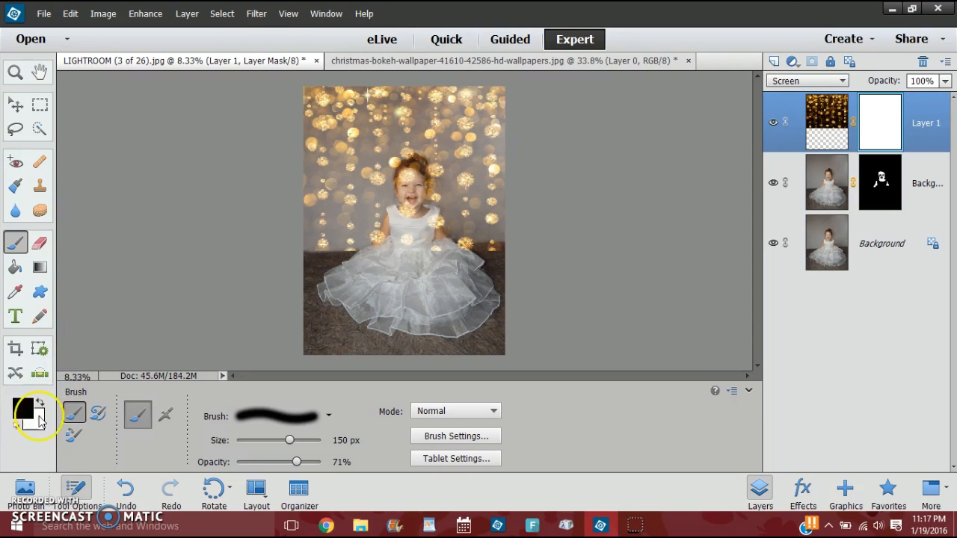
Mask the bokeh off the child, dress and floor with a 600 px black brush, raising its opacity to 91%.
{"action": "left_click", "coordinate": [434, 223]}
{"action": "key", "text": "bracketright"}
{"action": "key", "text": "bracketright"}
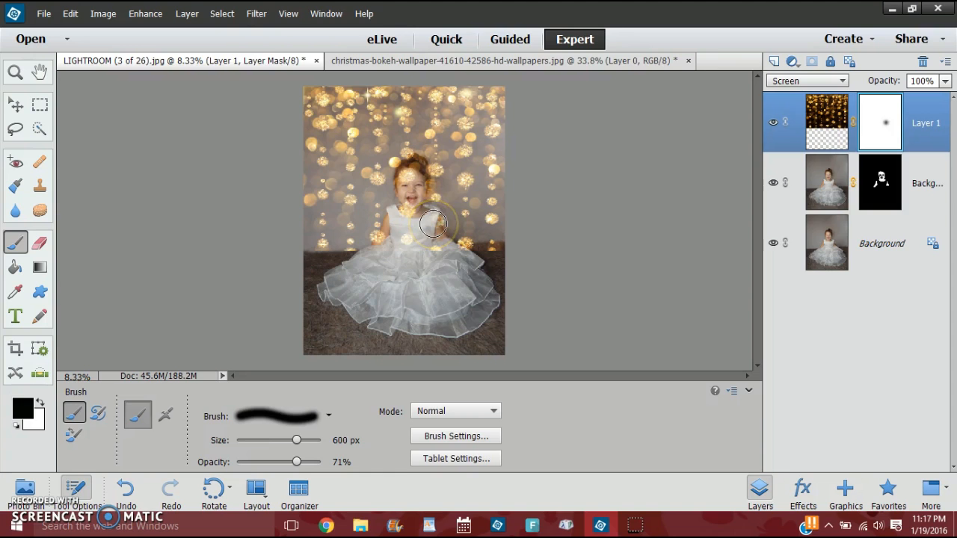
{"action": "mouse_move", "coordinate": [418, 193]}
{"action": "left_mouse_down"}
{"action": "mouse_move", "coordinate": [406, 193]}
{"action": "mouse_move", "coordinate": [405, 179]}
{"action": "mouse_move", "coordinate": [405, 217]}
{"action": "mouse_move", "coordinate": [394, 218]}
{"action": "mouse_move", "coordinate": [380, 273]}
{"action": "left_mouse_up"}
{"action": "left_click", "coordinate": [297, 446]}
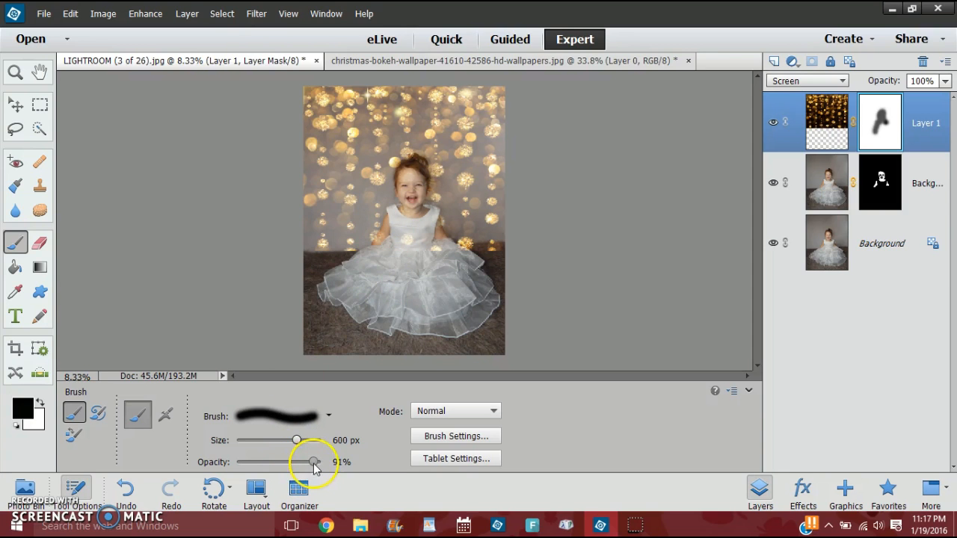
{"action": "mouse_move", "coordinate": [406, 256]}
{"action": "left_mouse_down"}
{"action": "mouse_move", "coordinate": [428, 240]}
{"action": "mouse_move", "coordinate": [455, 259]}
{"action": "mouse_move", "coordinate": [497, 260]}
{"action": "mouse_move", "coordinate": [346, 259]}
{"action": "mouse_move", "coordinate": [354, 263]}
{"action": "mouse_move", "coordinate": [315, 265]}
{"action": "mouse_move", "coordinate": [332, 266]}
{"action": "mouse_move", "coordinate": [310, 289]}
{"action": "mouse_move", "coordinate": [352, 288]}
{"action": "mouse_move", "coordinate": [391, 261]}
{"action": "mouse_move", "coordinate": [384, 244]}
{"action": "mouse_move", "coordinate": [382, 254]}
{"action": "mouse_move", "coordinate": [400, 214]}
{"action": "mouse_move", "coordinate": [414, 219]}
{"action": "mouse_move", "coordinate": [404, 174]}
{"action": "mouse_move", "coordinate": [418, 167]}
{"action": "mouse_move", "coordinate": [413, 161]}
{"action": "mouse_move", "coordinate": [423, 188]}
{"action": "mouse_move", "coordinate": [405, 170]}
{"action": "mouse_move", "coordinate": [404, 197]}
{"action": "mouse_move", "coordinate": [404, 163]}
{"action": "mouse_move", "coordinate": [421, 184]}
{"action": "mouse_move", "coordinate": [418, 207]}
{"action": "mouse_move", "coordinate": [423, 180]}
{"action": "mouse_move", "coordinate": [418, 163]}
{"action": "mouse_move", "coordinate": [398, 158]}
{"action": "mouse_move", "coordinate": [395, 200]}
{"action": "mouse_move", "coordinate": [388, 163]}
{"action": "mouse_move", "coordinate": [422, 163]}
{"action": "mouse_move", "coordinate": [440, 238]}
{"action": "mouse_move", "coordinate": [430, 211]}
{"action": "mouse_move", "coordinate": [437, 222]}
{"action": "mouse_move", "coordinate": [384, 207]}
{"action": "mouse_move", "coordinate": [378, 237]}
{"action": "mouse_move", "coordinate": [406, 187]}
{"action": "mouse_move", "coordinate": [416, 246]}
{"action": "mouse_move", "coordinate": [367, 277]}
{"action": "mouse_move", "coordinate": [411, 188]}
{"action": "mouse_move", "coordinate": [404, 198]}
{"action": "mouse_move", "coordinate": [418, 261]}
{"action": "mouse_move", "coordinate": [211, 259]}
{"action": "left_mouse_up"}
{"action": "mouse_move", "coordinate": [430, 302]}
{"action": "left_mouse_down"}
{"action": "mouse_move", "coordinate": [421, 316]}
{"action": "mouse_move", "coordinate": [487, 298]}
{"action": "mouse_move", "coordinate": [496, 334]}
{"action": "mouse_move", "coordinate": [451, 336]}
{"action": "mouse_move", "coordinate": [447, 281]}
{"action": "mouse_move", "coordinate": [401, 289]}
{"action": "mouse_move", "coordinate": [421, 299]}
{"action": "mouse_move", "coordinate": [305, 285]}
{"action": "mouse_move", "coordinate": [331, 342]}
{"action": "mouse_move", "coordinate": [493, 351]}
{"action": "mouse_move", "coordinate": [522, 274]}
{"action": "mouse_move", "coordinate": [433, 261]}
{"action": "mouse_move", "coordinate": [448, 270]}
{"action": "left_mouse_up"}
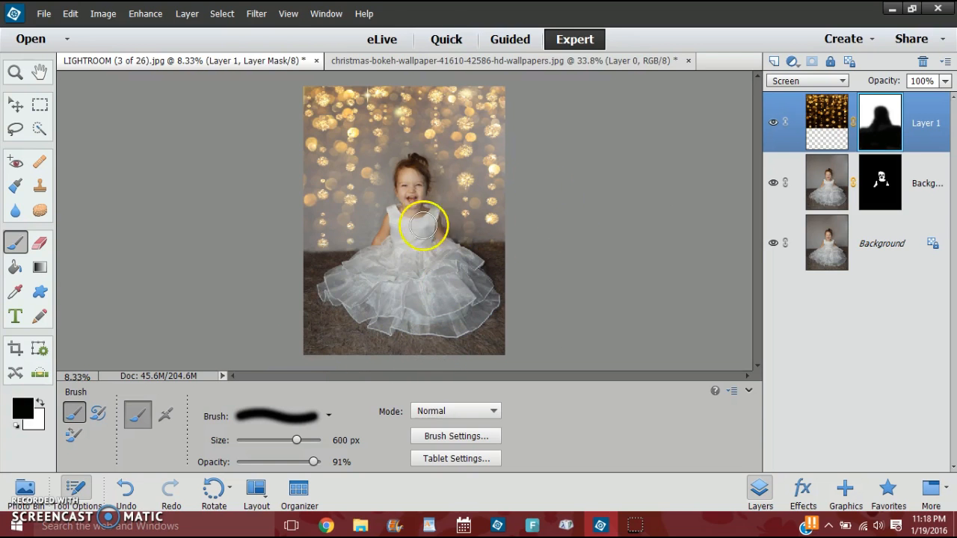
Restore the bokeh in the backdrop on both sides of the child with a 600 px white brush at 50% opacity.
{"action": "key", "text": "ctrl+plus"}
{"action": "key", "text": "ctrl+plus"}
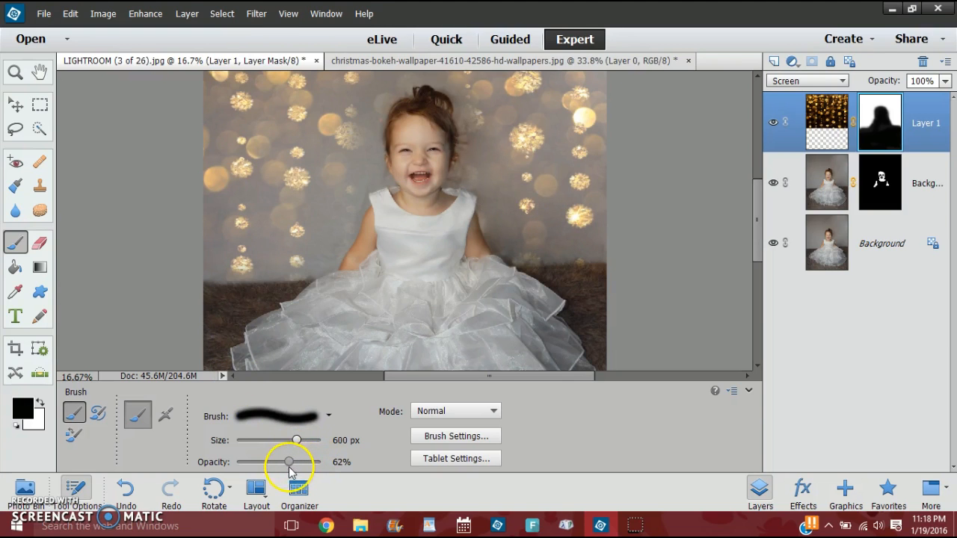
{"action": "left_click_drag", "start_coordinate": [280, 466], "coordinate": [278, 465]}
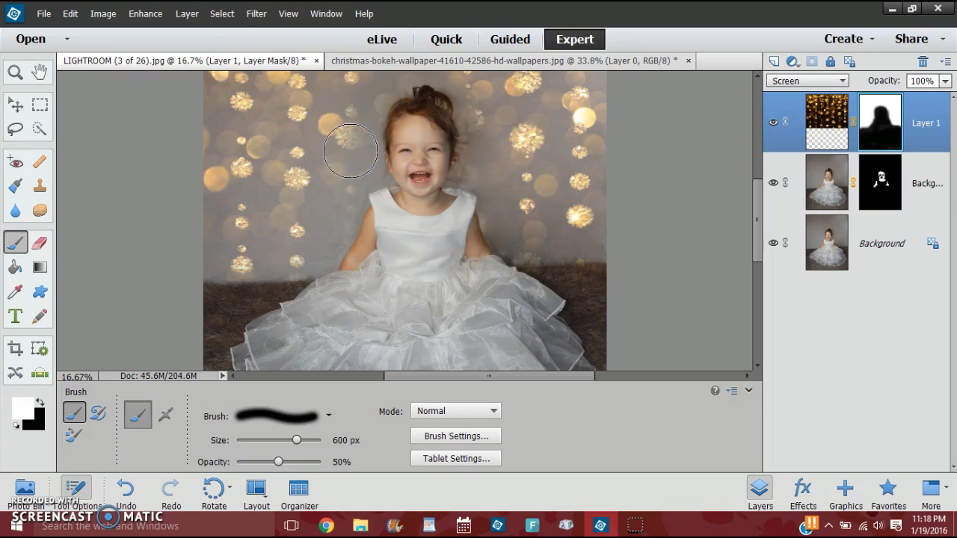
{"action": "mouse_move", "coordinate": [354, 151]}
{"action": "left_mouse_down"}
{"action": "mouse_move", "coordinate": [358, 109]}
{"action": "mouse_move", "coordinate": [356, 166]}
{"action": "mouse_move", "coordinate": [333, 173]}
{"action": "mouse_move", "coordinate": [313, 250]}
{"action": "mouse_move", "coordinate": [356, 146]}
{"action": "left_mouse_up"}
{"action": "scroll", "coordinate": [532, 150], "scroll_direction": "up", "scroll_amount": 2}
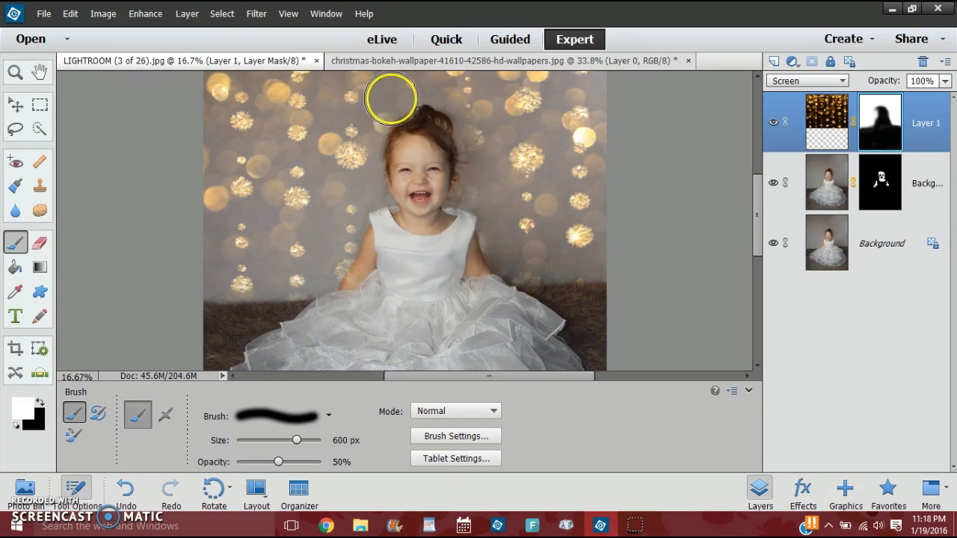
{"action": "scroll", "coordinate": [390, 111], "scroll_direction": "up", "scroll_amount": 3}
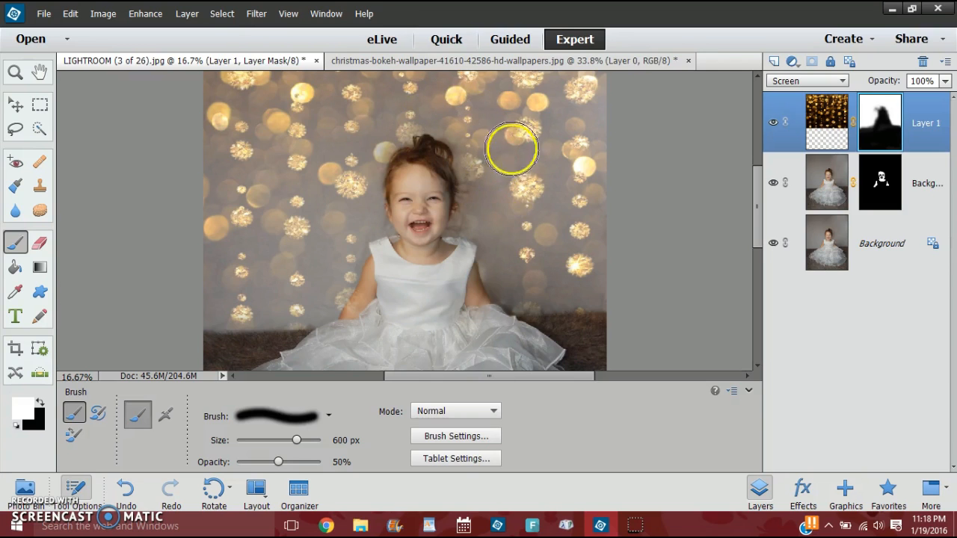
{"action": "left_click_drag", "start_coordinate": [491, 190], "coordinate": [513, 256]}
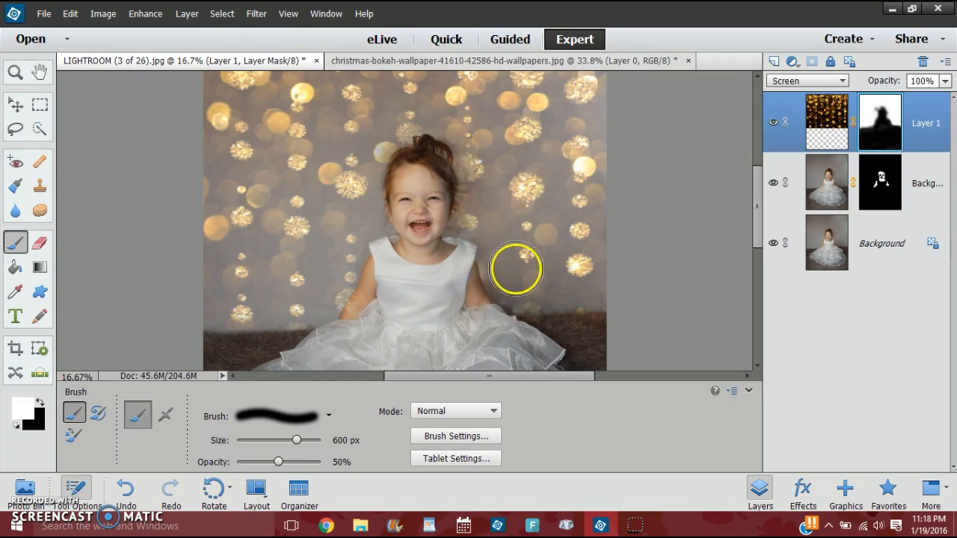
Refine the mask close to the child's head and arms with a smaller brush at 50% opacity, bringing back nearby bokeh.
{"action": "key", "text": "bracketleft"}
{"action": "key", "text": "bracketleft"}
{"action": "key", "text": "bracketleft"}
{"action": "key", "text": "bracketleft"}
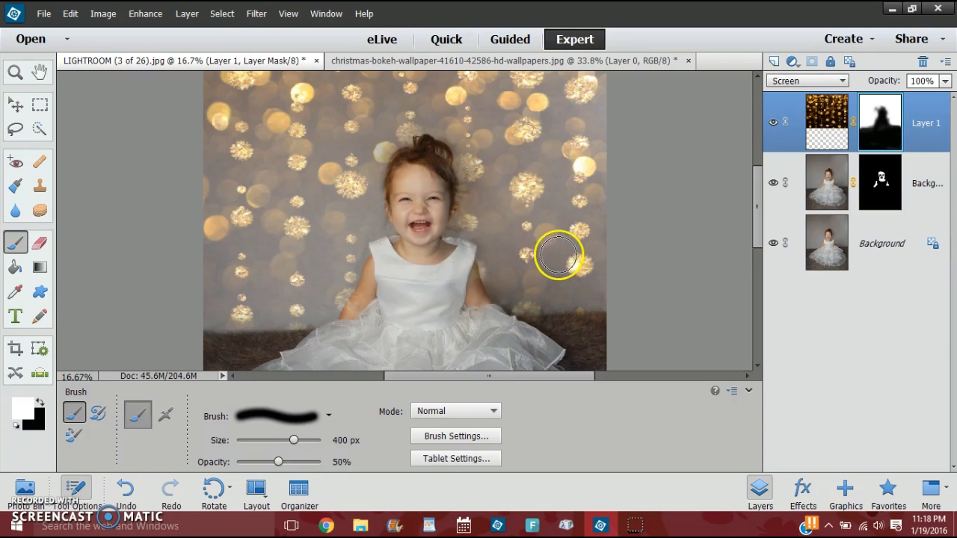
{"action": "key", "text": "bracketleft"}
{"action": "mouse_move", "coordinate": [459, 230]}
{"action": "left_mouse_down"}
{"action": "mouse_move", "coordinate": [468, 215]}
{"action": "mouse_move", "coordinate": [489, 272]}
{"action": "mouse_move", "coordinate": [492, 208]}
{"action": "mouse_move", "coordinate": [444, 128]}
{"action": "mouse_move", "coordinate": [453, 144]}
{"action": "mouse_move", "coordinate": [425, 128]}
{"action": "mouse_move", "coordinate": [396, 146]}
{"action": "mouse_move", "coordinate": [379, 177]}
{"action": "mouse_move", "coordinate": [382, 230]}
{"action": "mouse_move", "coordinate": [354, 242]}
{"action": "mouse_move", "coordinate": [357, 262]}
{"action": "mouse_move", "coordinate": [354, 202]}
{"action": "mouse_move", "coordinate": [374, 209]}
{"action": "mouse_move", "coordinate": [348, 277]}
{"action": "mouse_move", "coordinate": [322, 310]}
{"action": "mouse_move", "coordinate": [348, 231]}
{"action": "mouse_move", "coordinate": [256, 263]}
{"action": "left_mouse_up"}
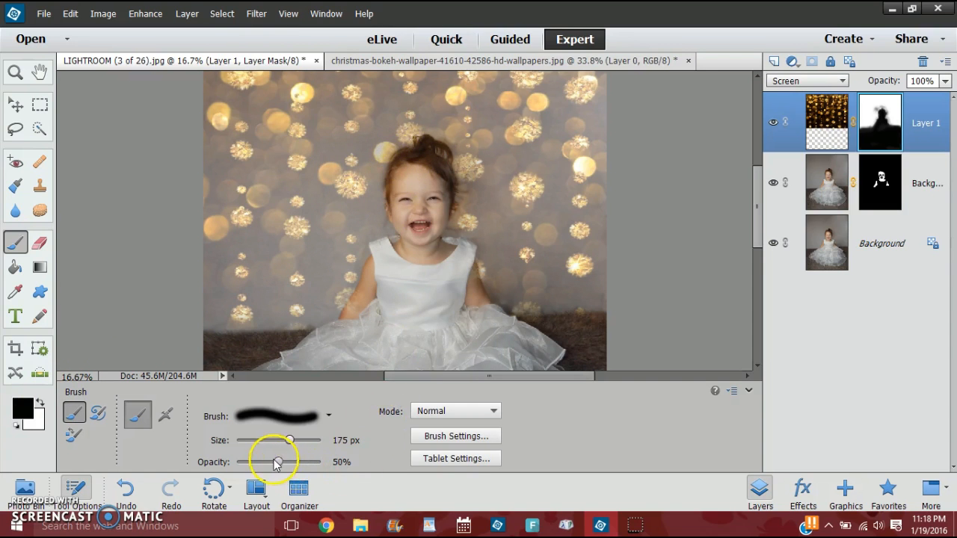
Mask the remaining bokeh off the child's hair and head edge with a 175 px black brush at 85% opacity.
{"action": "left_click_drag", "start_coordinate": [299, 464], "coordinate": [308, 462]}
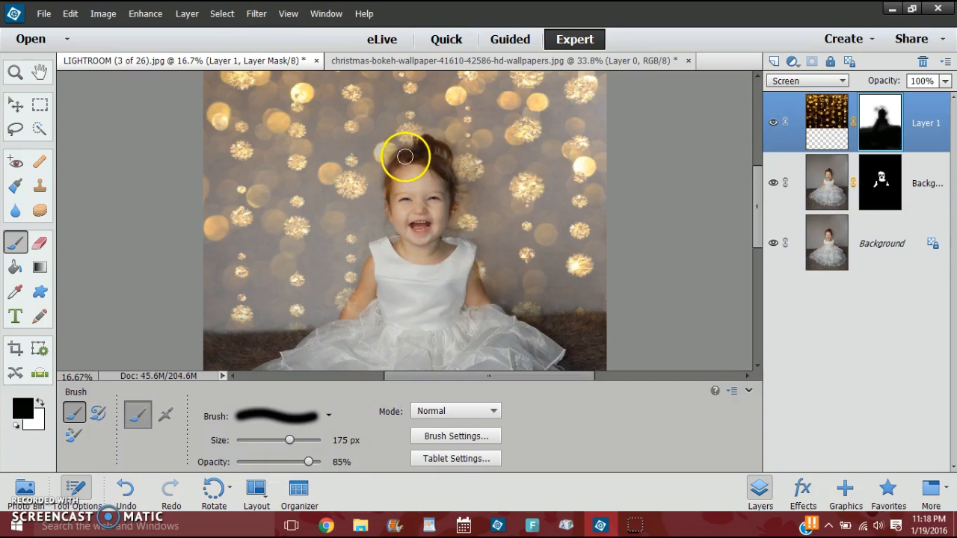
{"action": "mouse_move", "coordinate": [404, 156]}
{"action": "left_mouse_down"}
{"action": "mouse_move", "coordinate": [392, 181]}
{"action": "mouse_move", "coordinate": [405, 158]}
{"action": "mouse_move", "coordinate": [421, 163]}
{"action": "mouse_move", "coordinate": [398, 161]}
{"action": "mouse_move", "coordinate": [390, 178]}
{"action": "mouse_move", "coordinate": [396, 237]}
{"action": "mouse_move", "coordinate": [409, 157]}
{"action": "mouse_move", "coordinate": [432, 169]}
{"action": "mouse_move", "coordinate": [443, 224]}
{"action": "left_mouse_up"}
{"action": "key", "text": "ctrl+minus"}
{"action": "key", "text": "ctrl+minus"}
{"action": "key", "text": "ctrl+minus"}
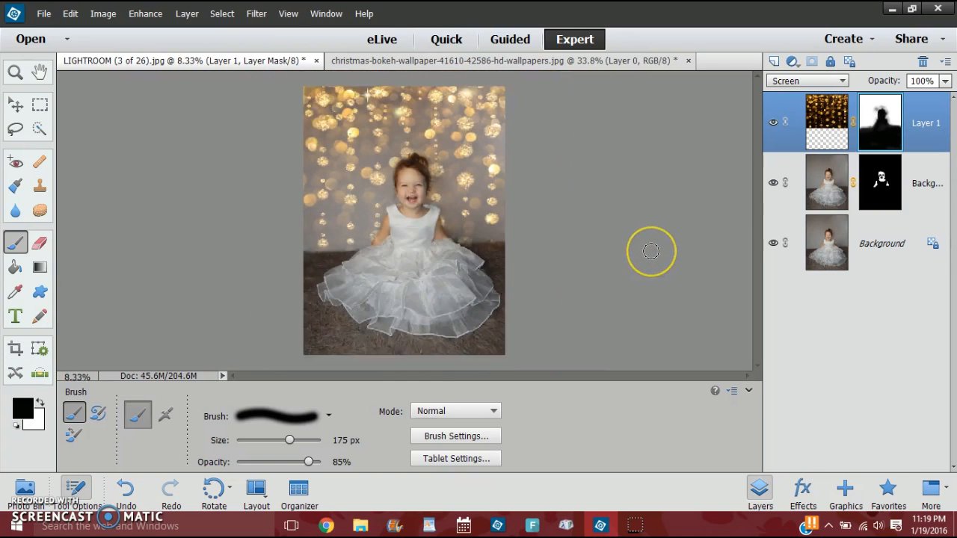
{"action": "key", "text": "ctrl+equal"}
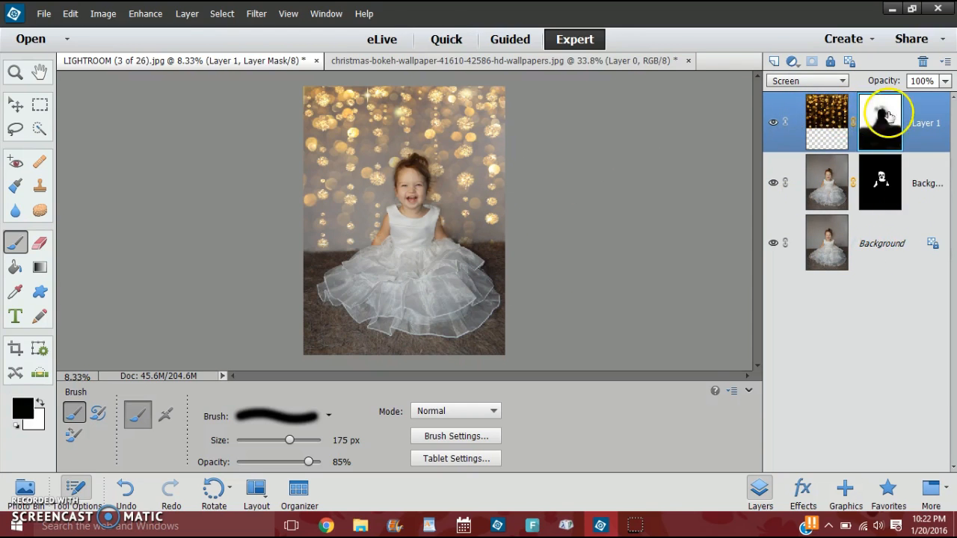
Flatten the image into a single background layer and dismiss the app update notification.
{"action": "right_click", "coordinate": [857, 207]}
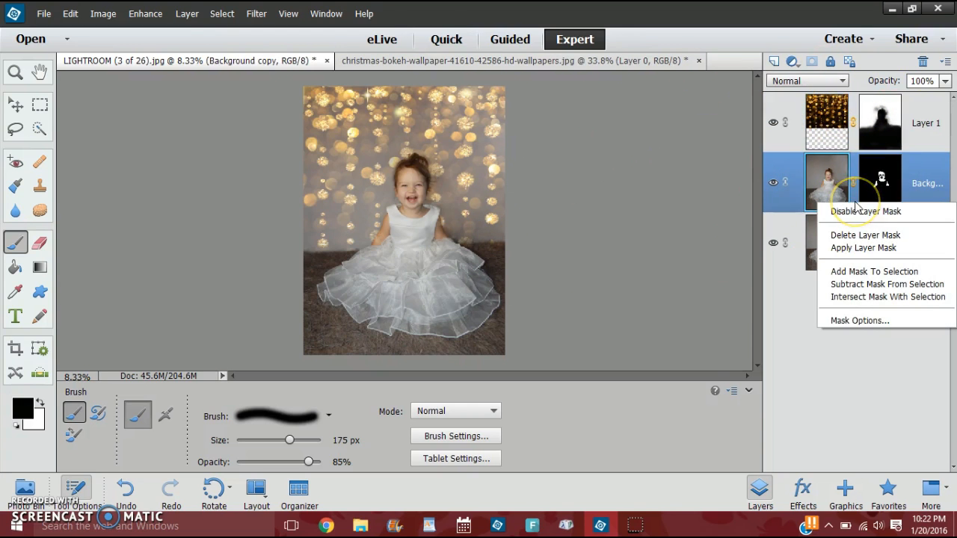
{"action": "right_click", "coordinate": [788, 231]}
{"action": "left_click", "coordinate": [835, 321]}
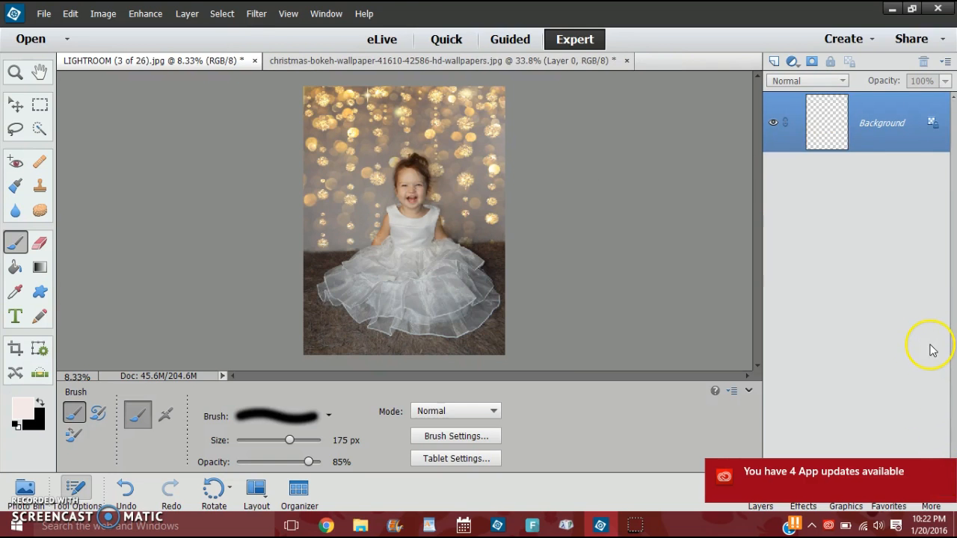
{"action": "left_click", "coordinate": [941, 471]}
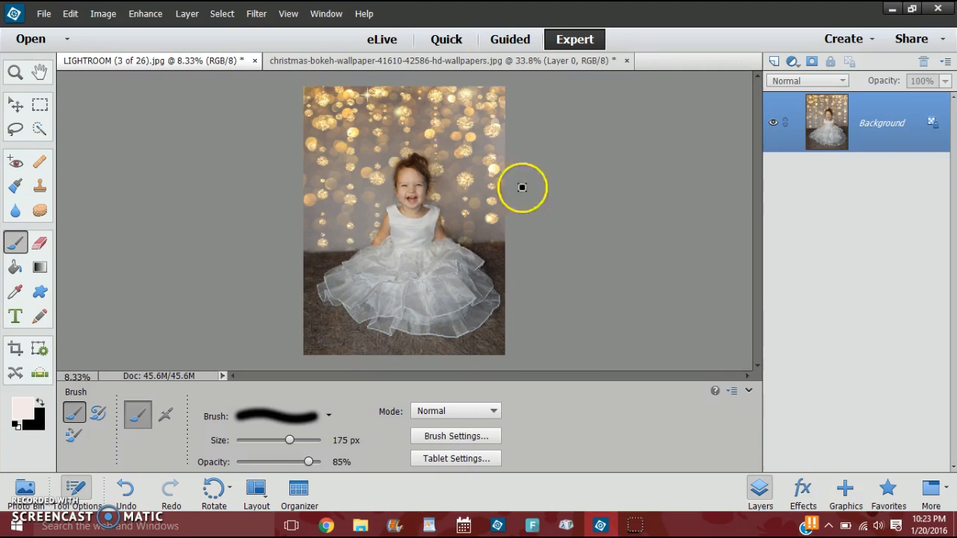